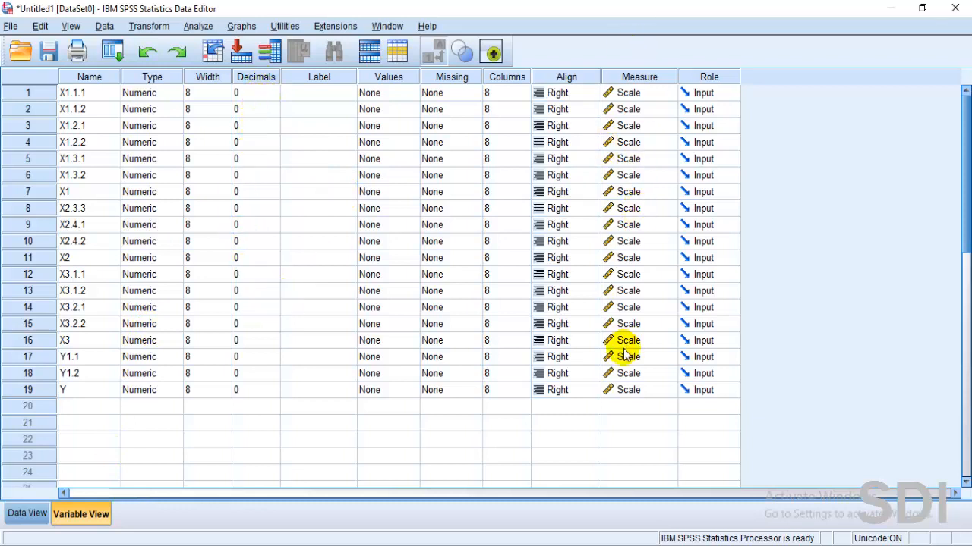
- Display the case data and compare the X1.1.1 to Y columns with the source sheet in Excel
left_click(17, 516)
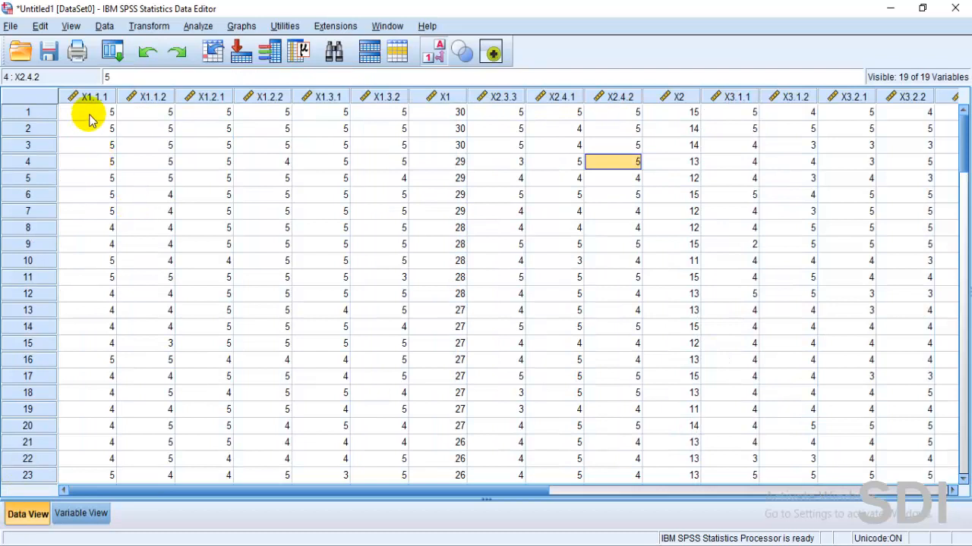
left_click(378, 544)
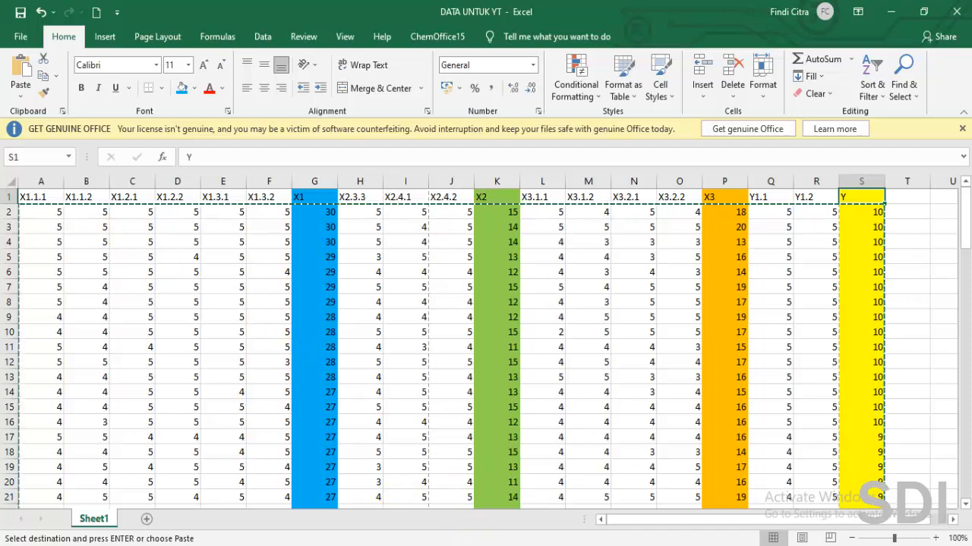
left_click(417, 545)
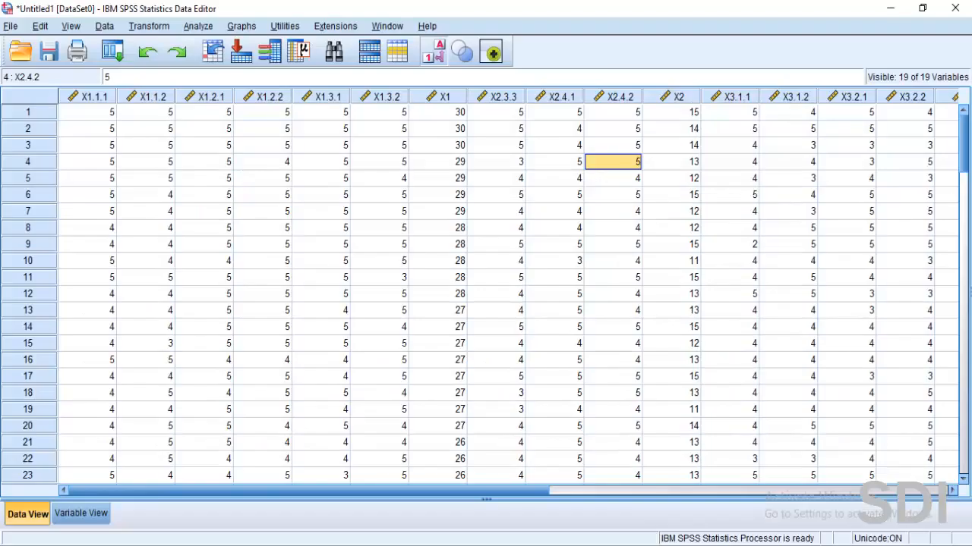
left_click(95, 101)
left_click(97, 111)
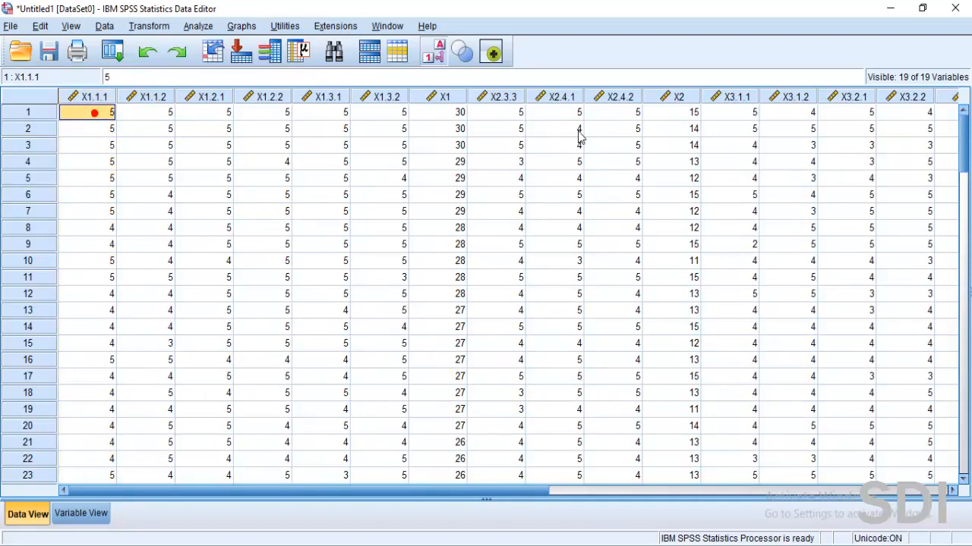
left_click_drag(272, 493, 164, 421)
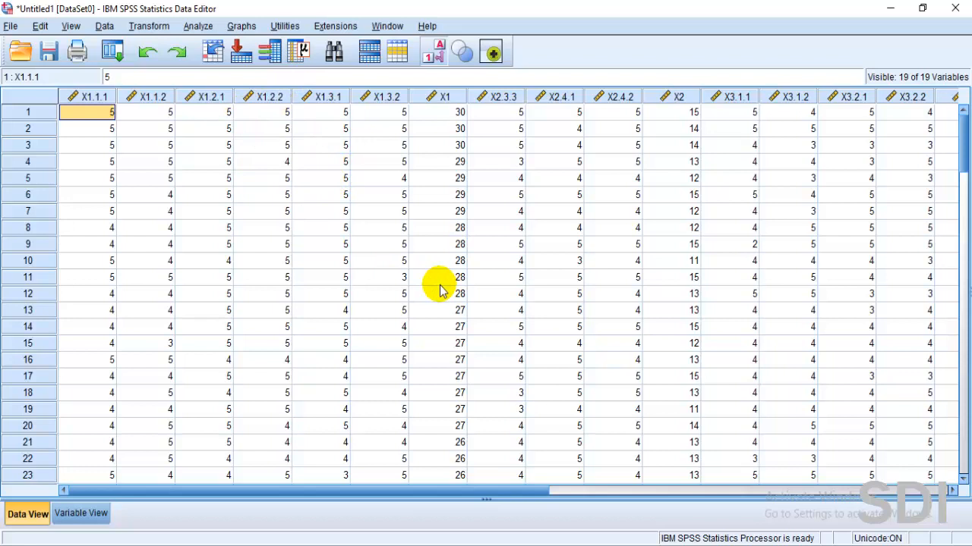
- Open a Bivariate Correlations analysis and remove X2.3.3, X2.4.1, X2.4.2 and X2 from the variables to correlate
left_click(204, 30)
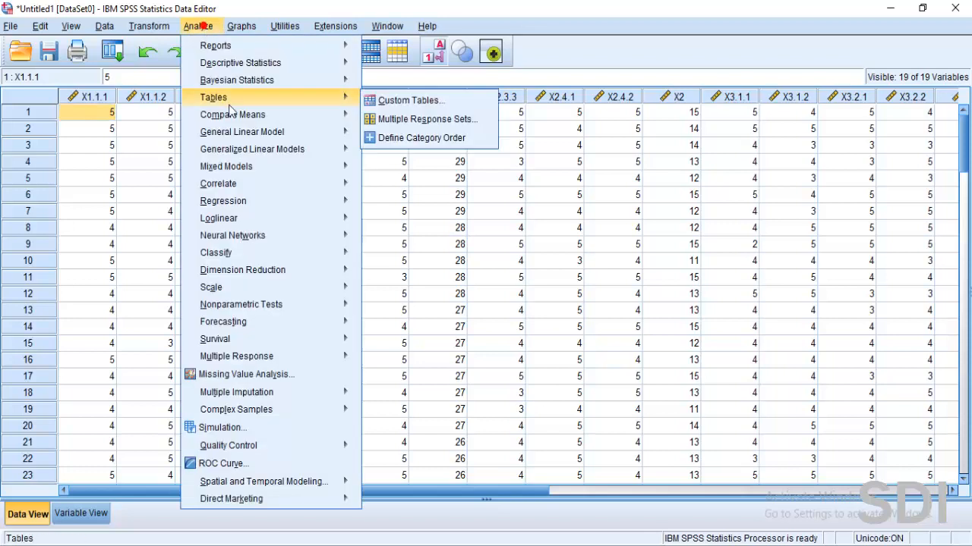
mouse_move(242, 167)
mouse_move(246, 186)
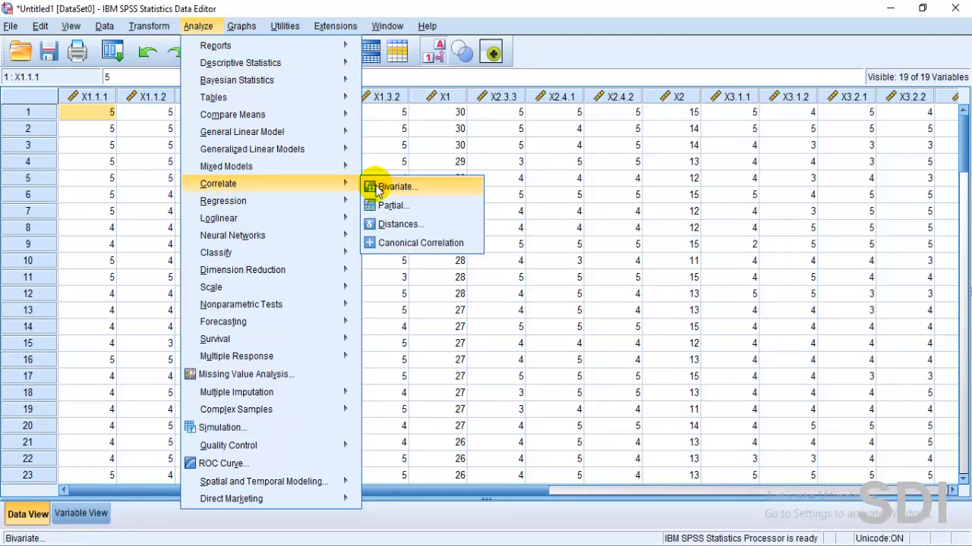
left_click(379, 188)
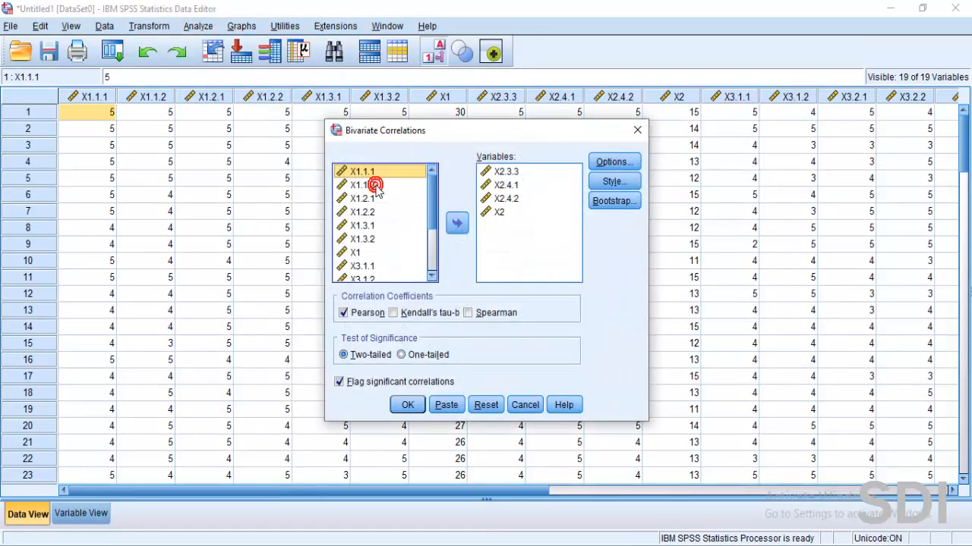
key("ctrl+a")
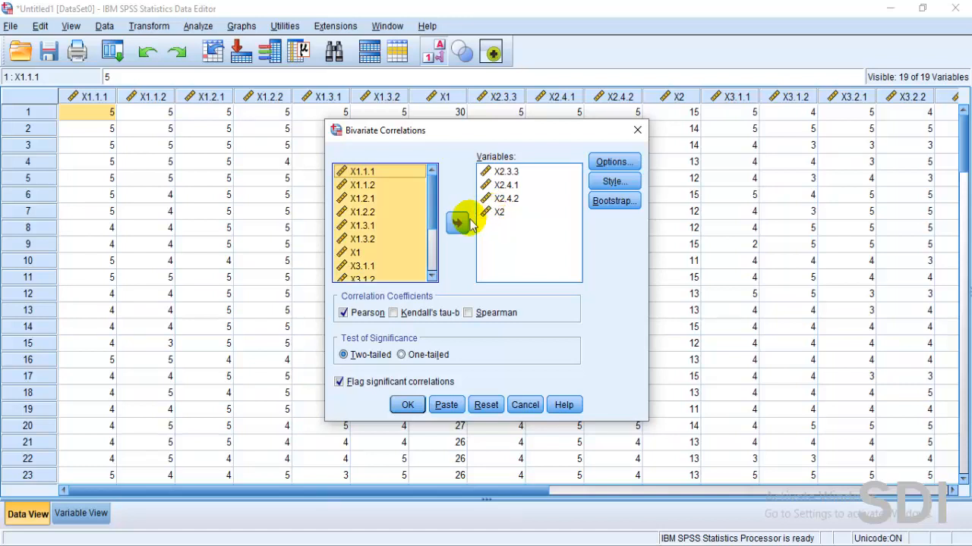
left_click(496, 214)
key("ctrl+a")
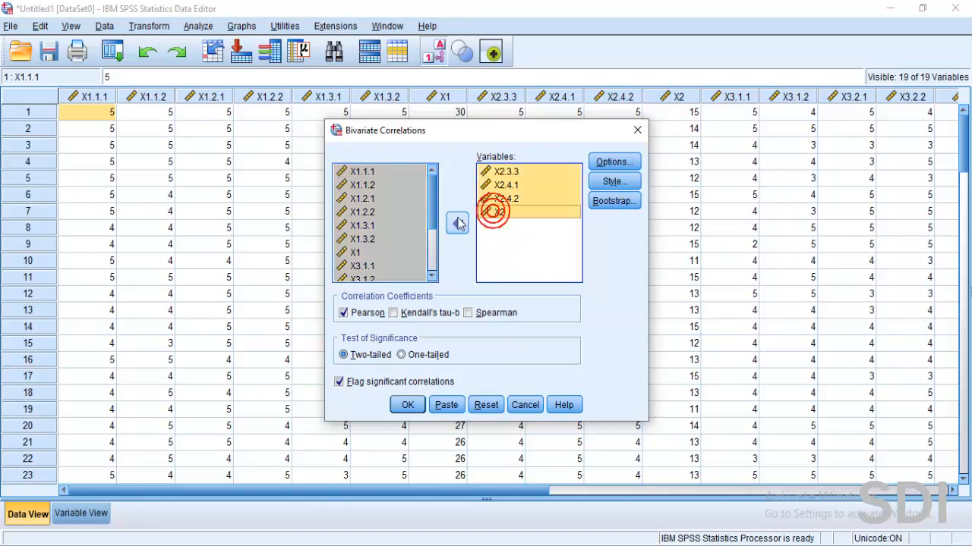
left_click(458, 224)
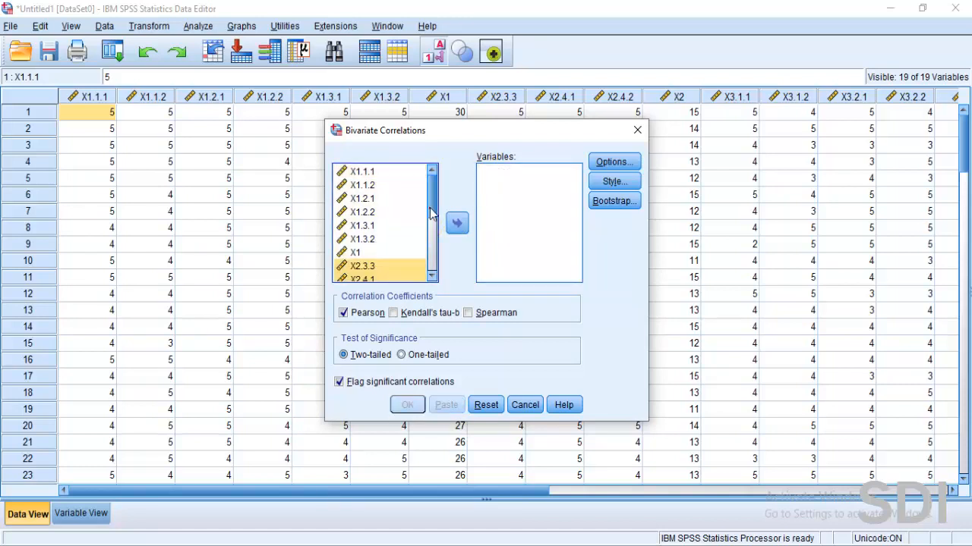
- Run a two-tailed Pearson correlation on X1.1.1, X1.1.2, X1.2.1, X1.2.2, X1.3.1, X1.3.2 and the total X1
left_click(367, 173)
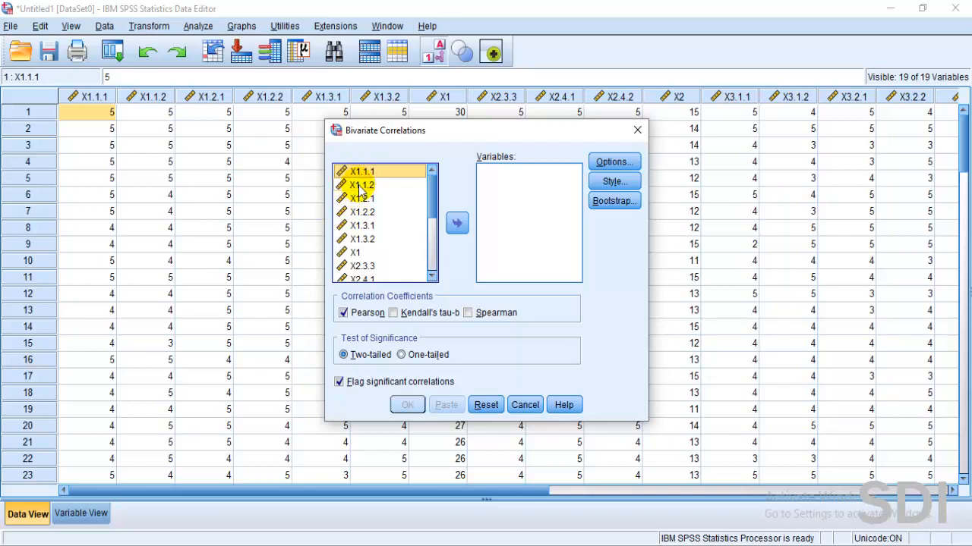
left_click(360, 186, "ctrl")
left_click(360, 198, "ctrl")
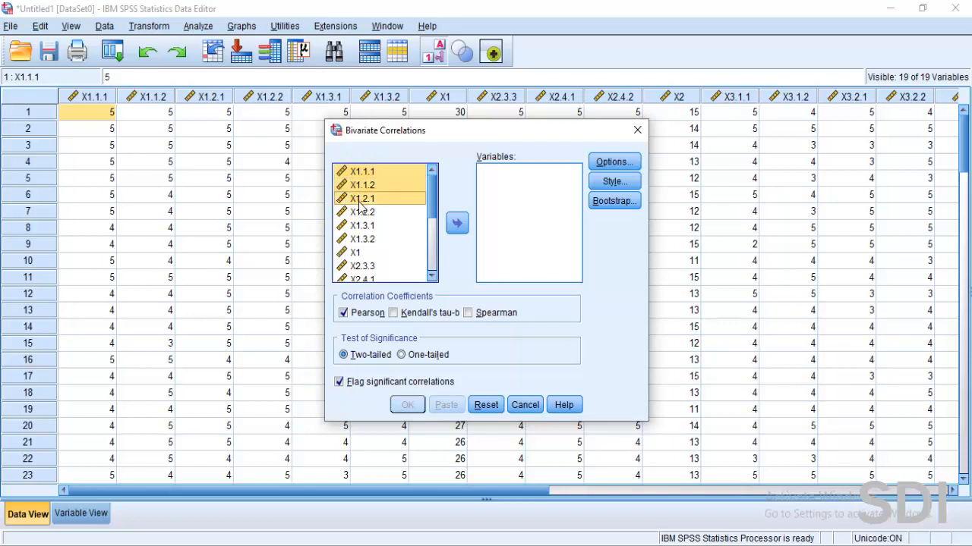
left_click(360, 212, "ctrl")
left_click(358, 227, "ctrl")
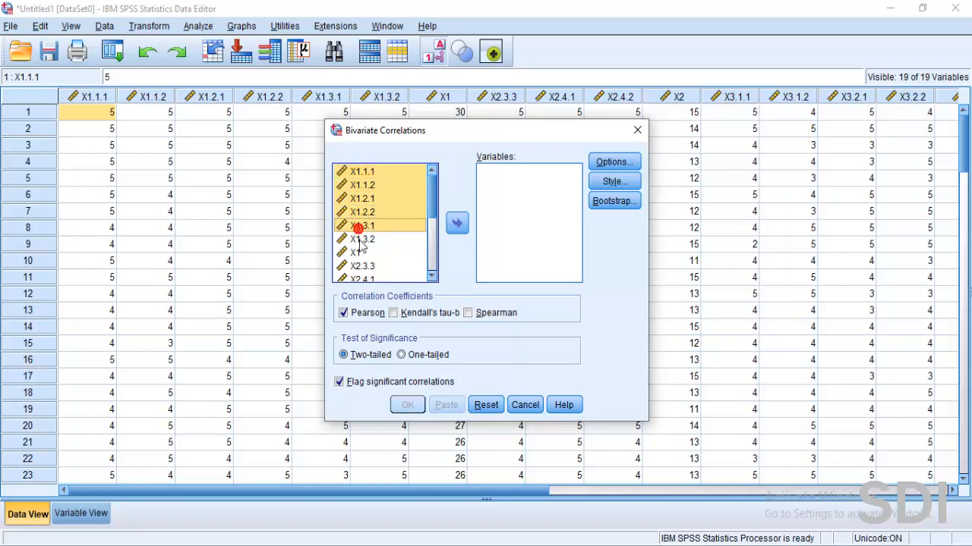
left_click(361, 240, "ctrl")
left_click(355, 254, "ctrl")
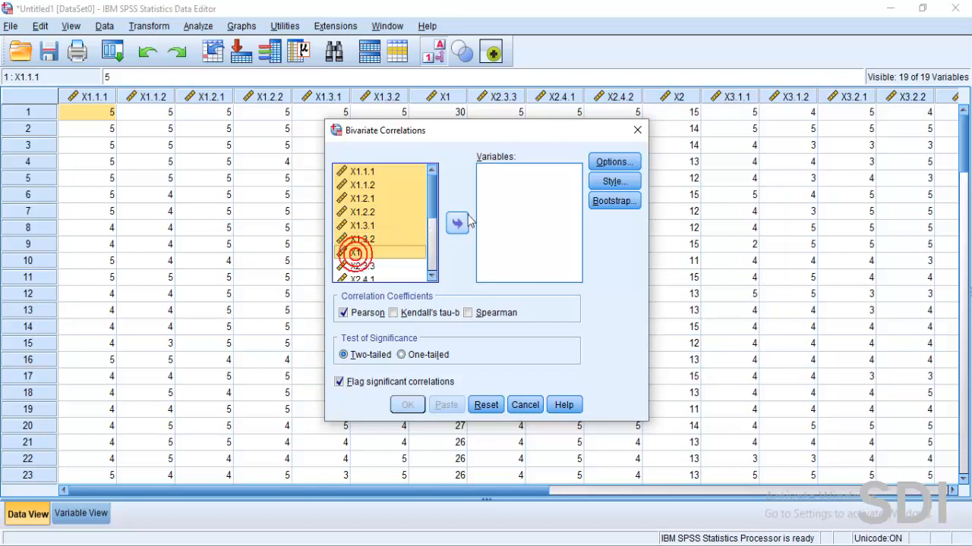
left_click(457, 223)
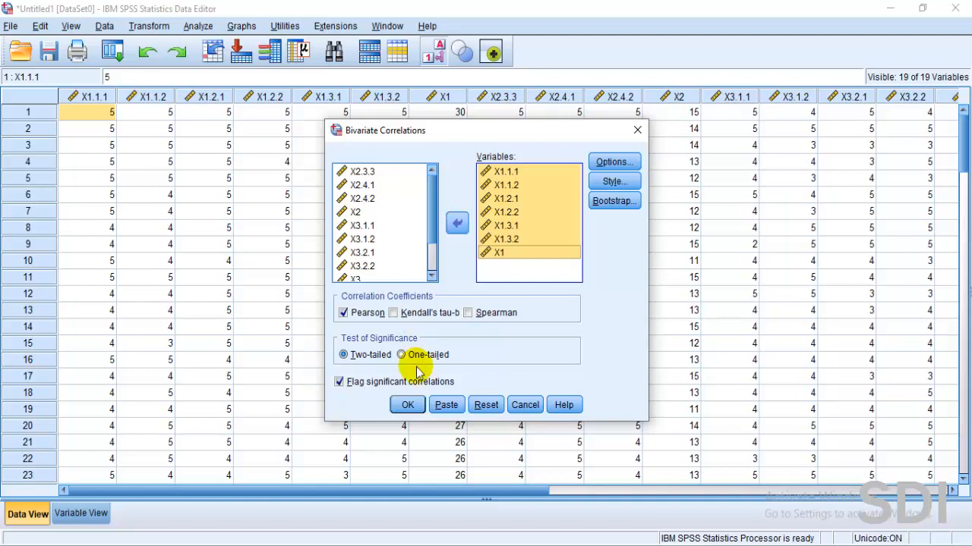
left_click(408, 405)
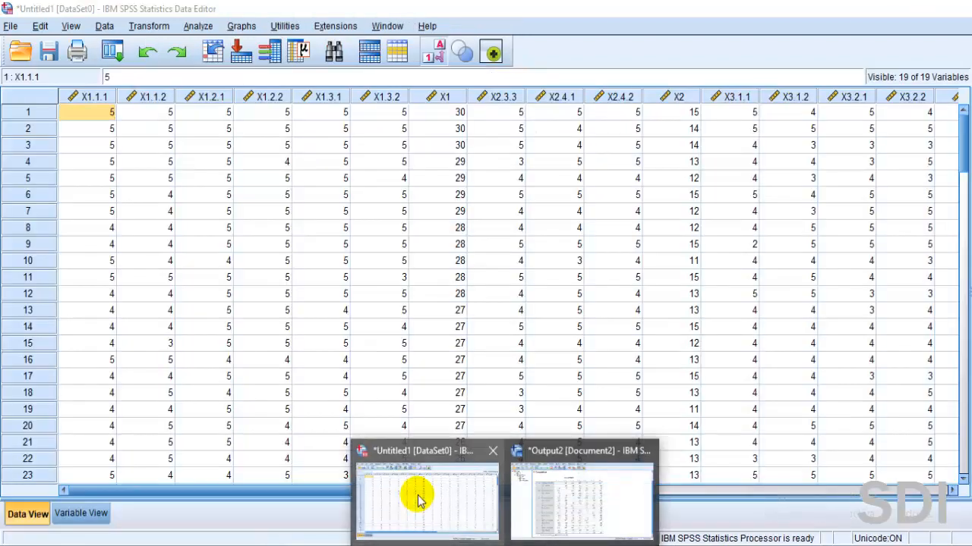
- Return to the dataset, reopen Bivariate Correlations and remove all X1 items and X1 from the variables to correlate
left_click(421, 494)
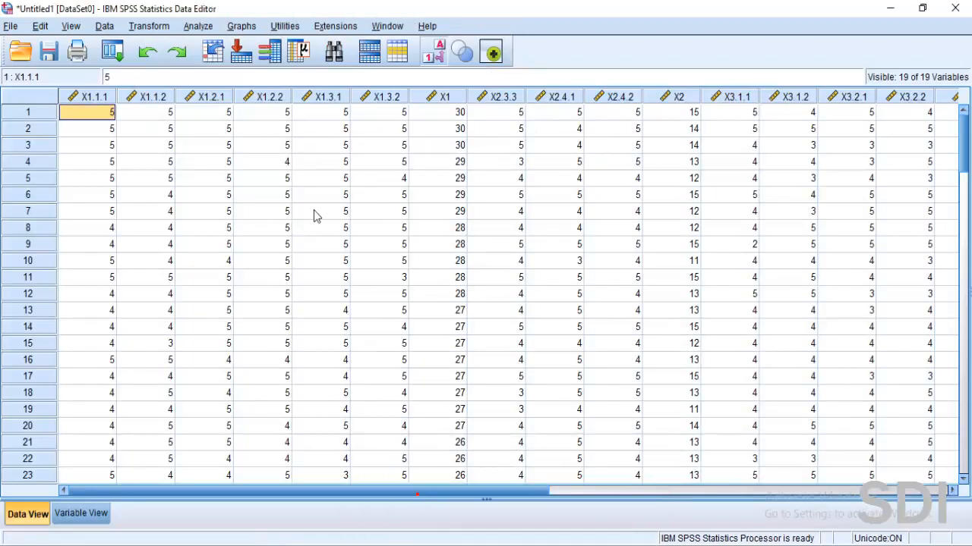
left_click(189, 27)
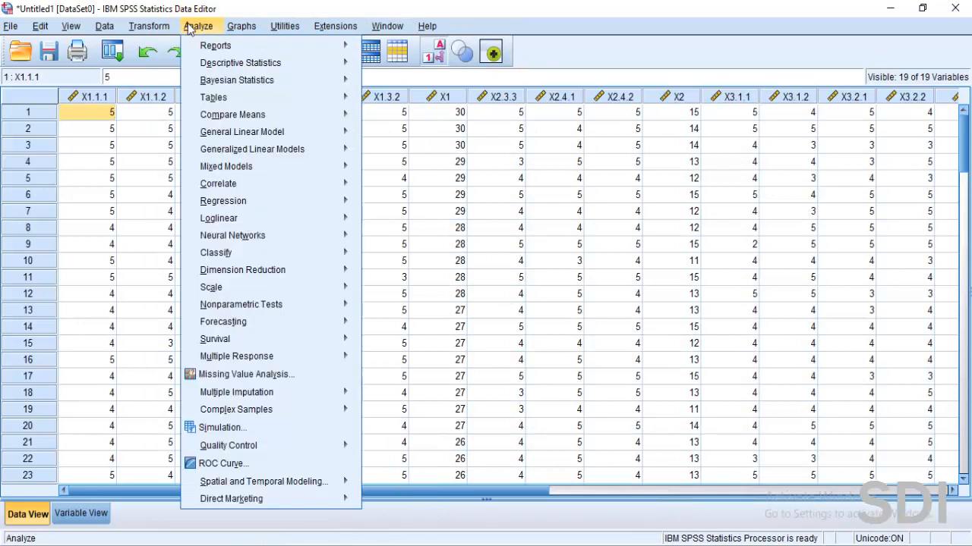
mouse_move(218, 190)
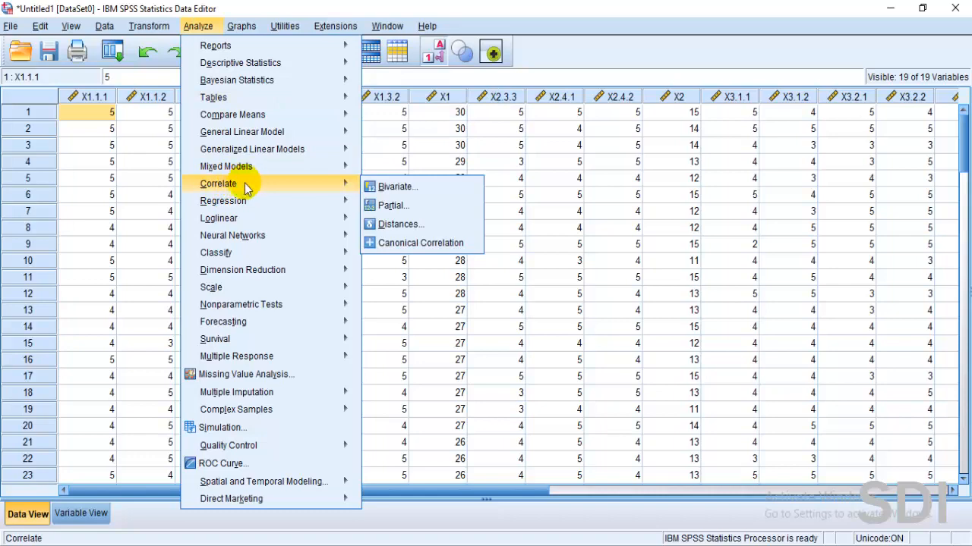
left_click(414, 189)
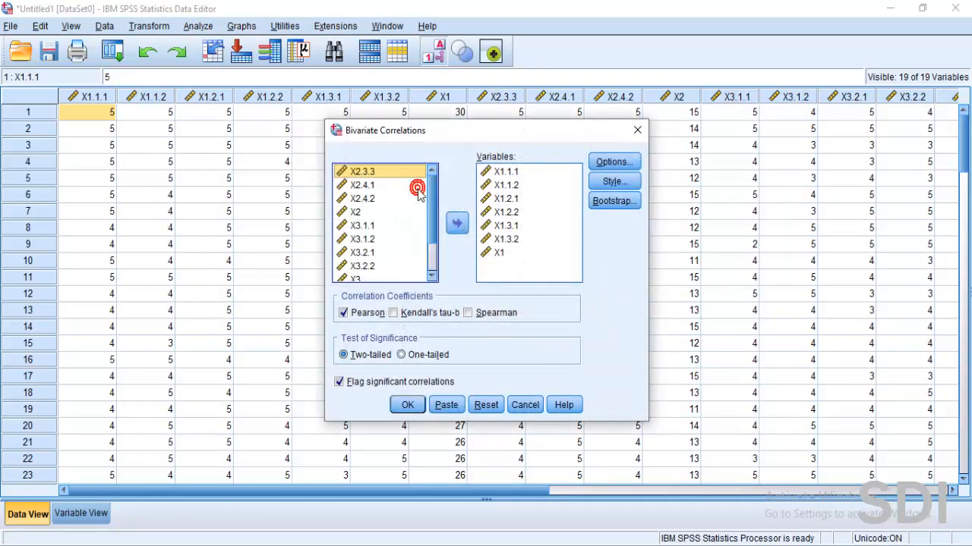
left_click(490, 190)
key("ctrl+a")
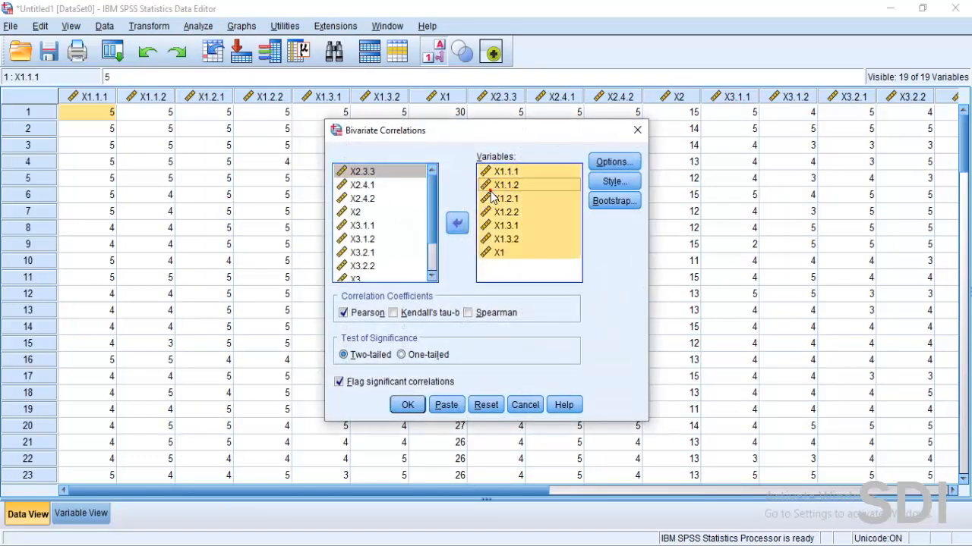
left_click(457, 226)
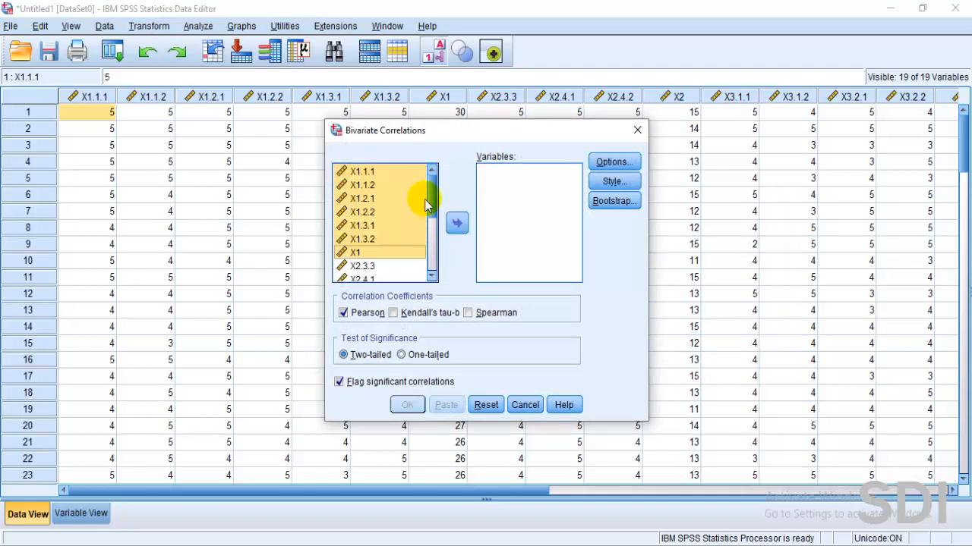
- Run a two-tailed Pearson correlation on X2.3.3, X2.4.1, X2.4.2 and the total X2
left_click_drag(430, 200, 429, 226)
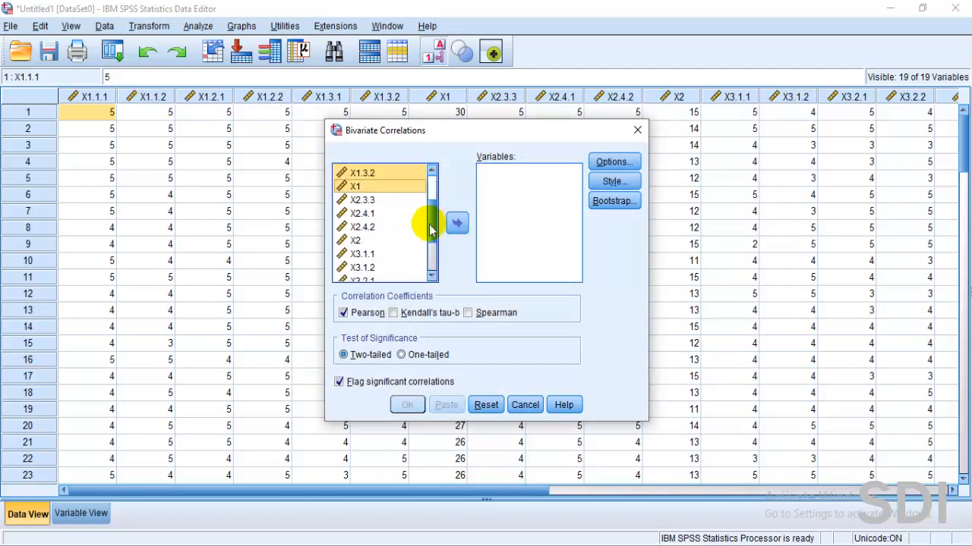
left_click(366, 202)
left_click(365, 219, "shift")
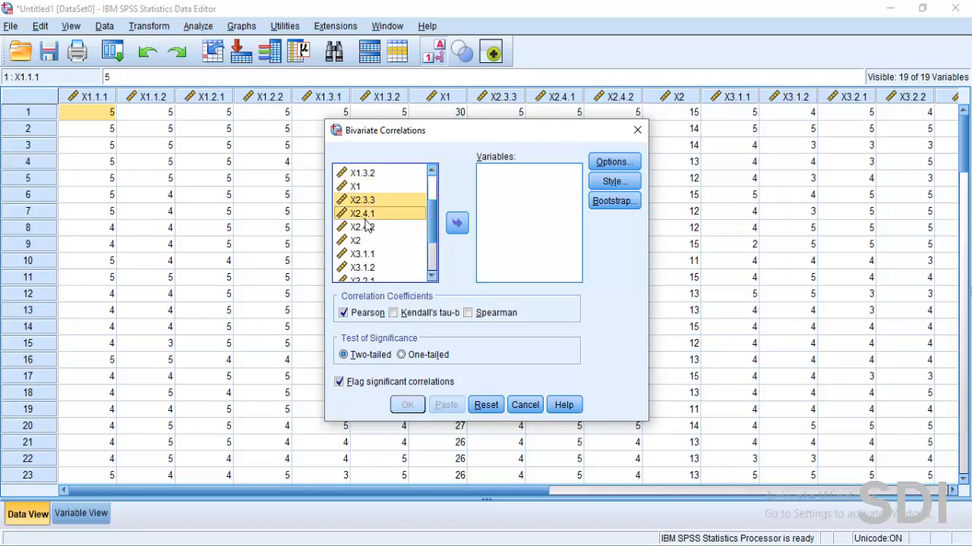
left_click(364, 230, "shift")
left_click(357, 242, "shift")
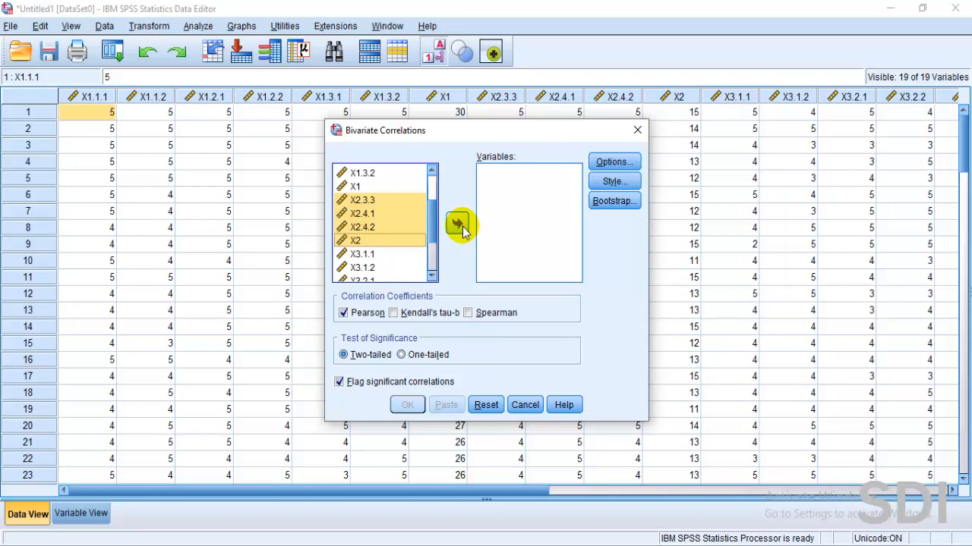
left_click(458, 224)
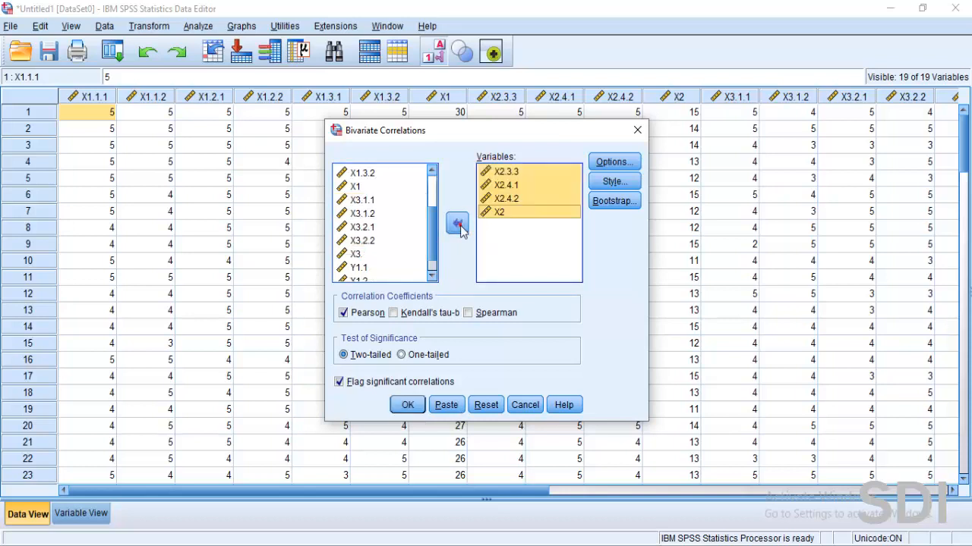
left_click(408, 406)
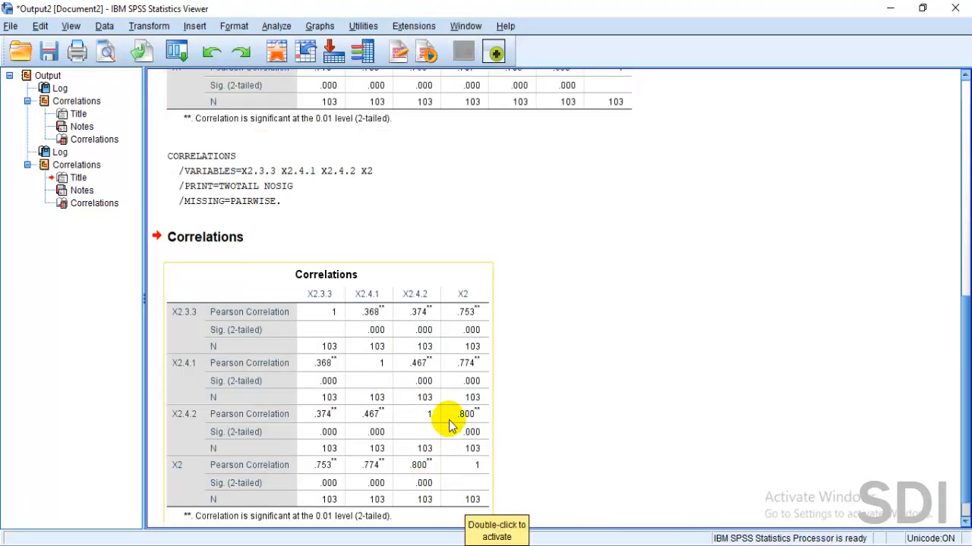
- Go back from the output to the dataset, reopen Bivariate Correlations and remove the X2 items and X2 from the analysis
left_click(505, 545)
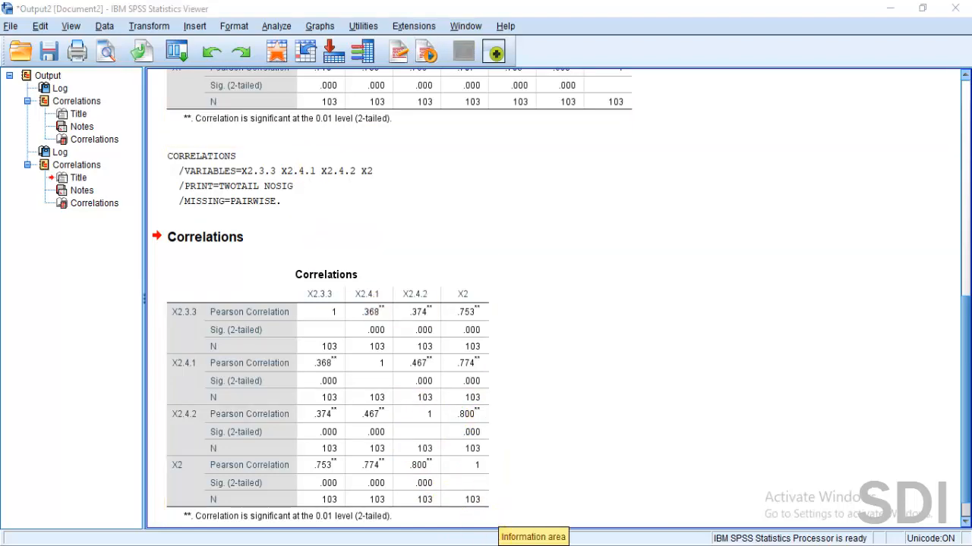
left_click_drag(966, 314, 505, 524)
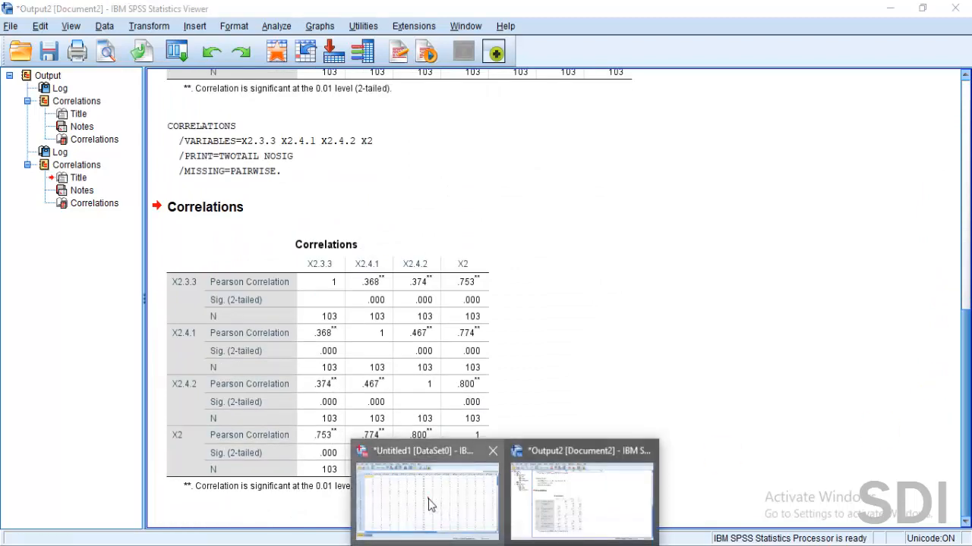
left_click(428, 498)
left_click(199, 26)
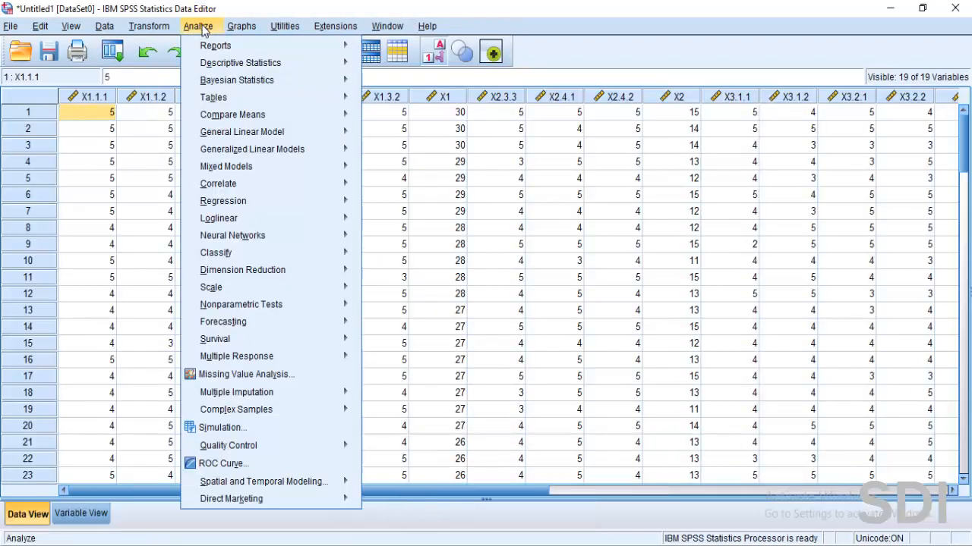
mouse_move(244, 178)
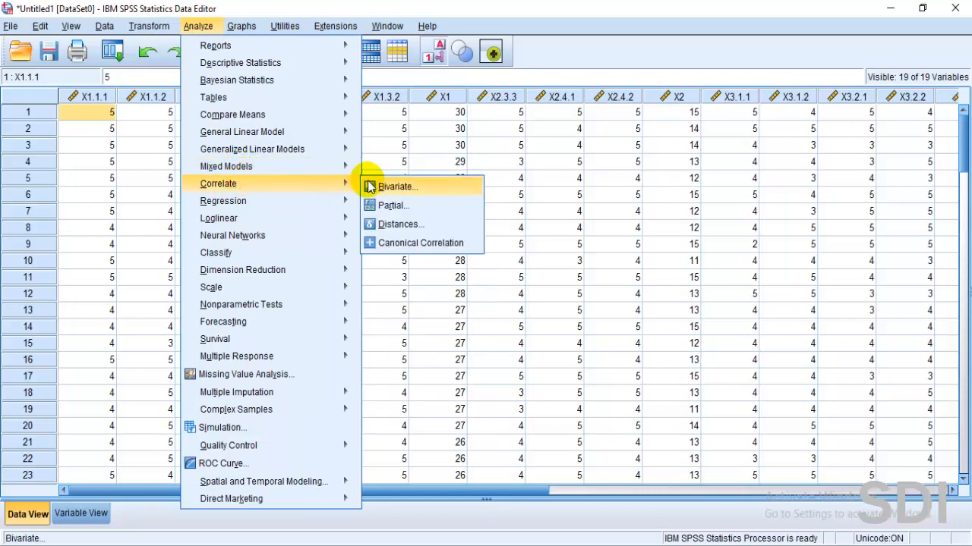
left_click(374, 186)
left_click(494, 213)
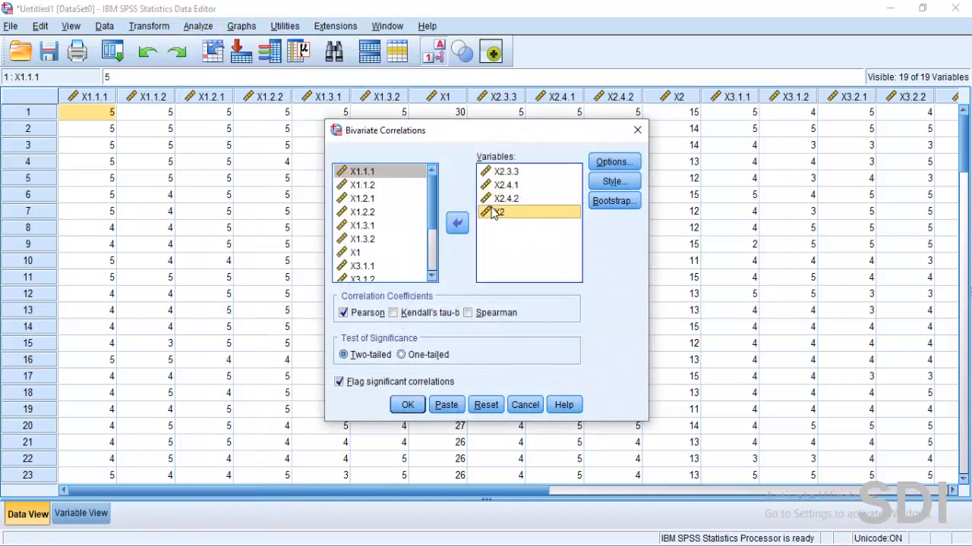
key("ctrl+a")
left_click(456, 222)
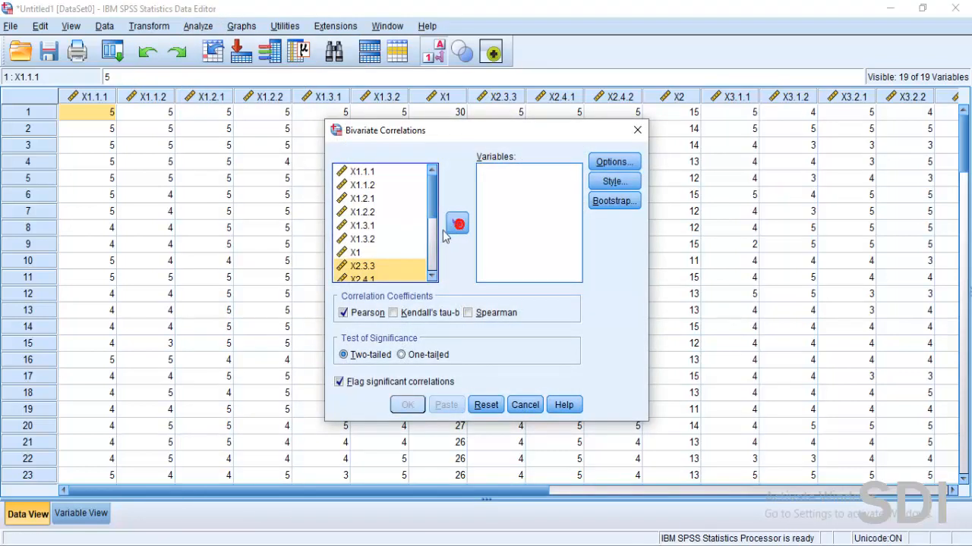
- Run a two-tailed Pearson correlation on X3.1.1, X3.1.2, X3.2.1, X3.2.2 and the total X3
left_click_drag(431, 206, 432, 252)
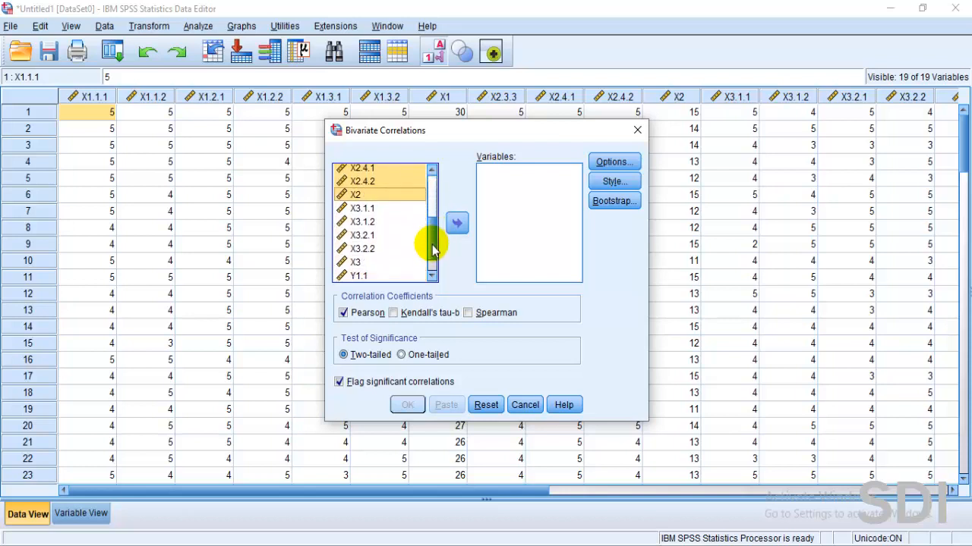
left_click(364, 198)
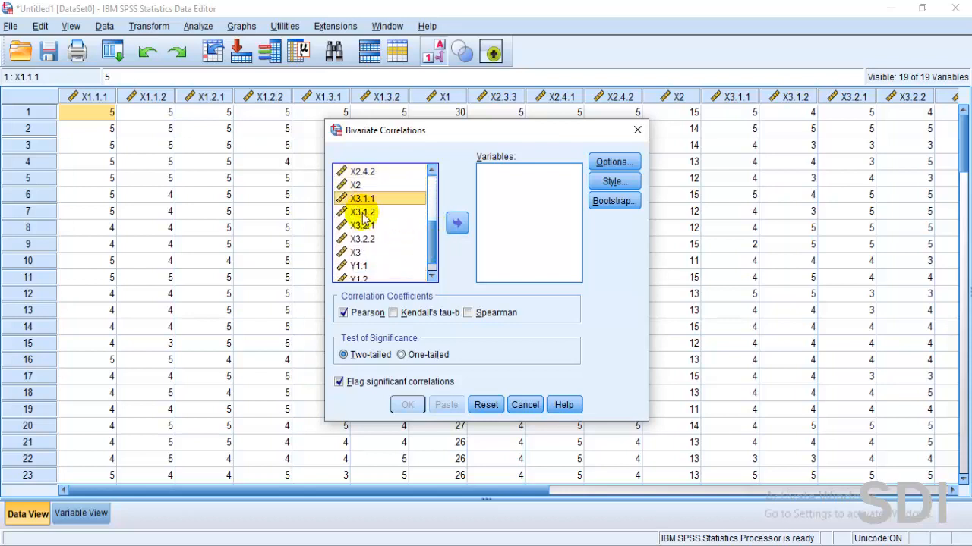
left_click(364, 216, "shift")
left_click(363, 227, "shift")
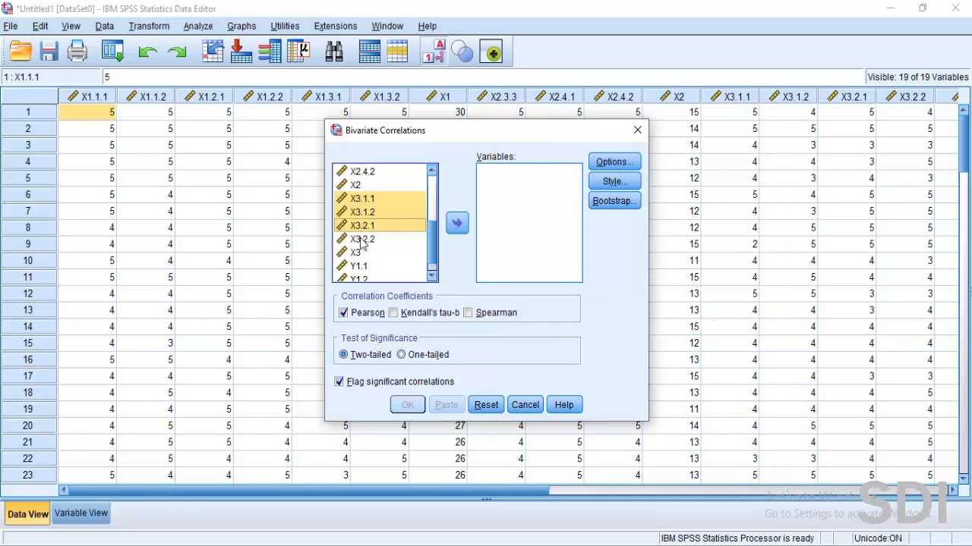
left_click(363, 240, "shift")
left_click(355, 253, "shift")
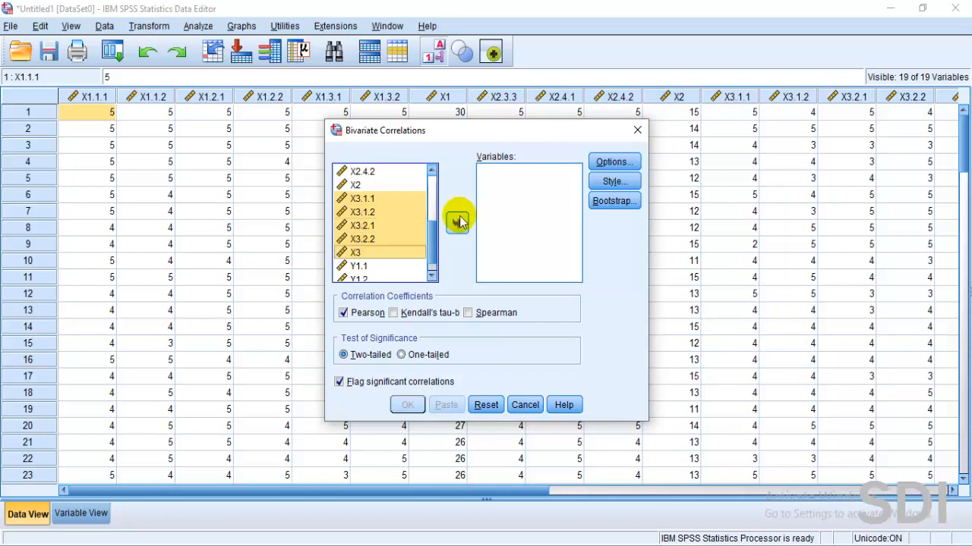
left_click(458, 221)
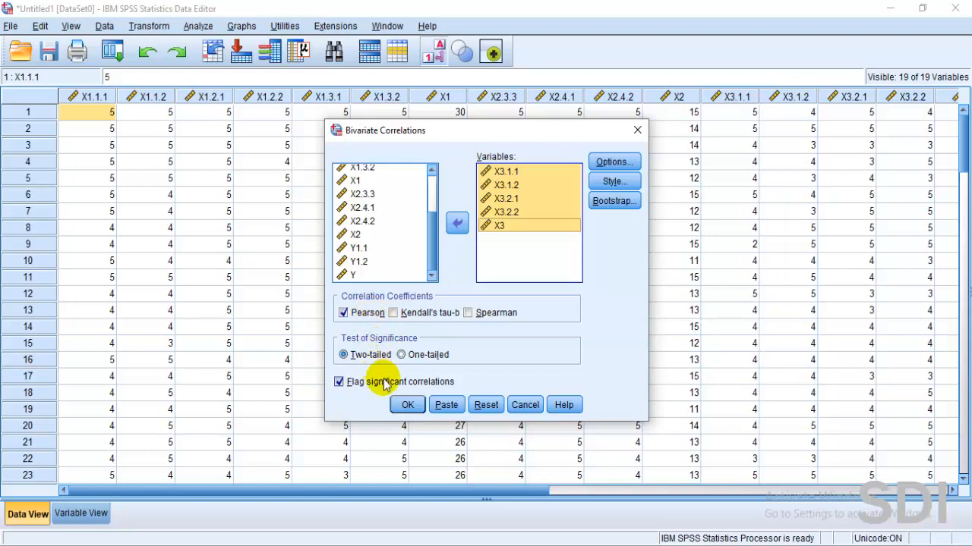
left_click(409, 406)
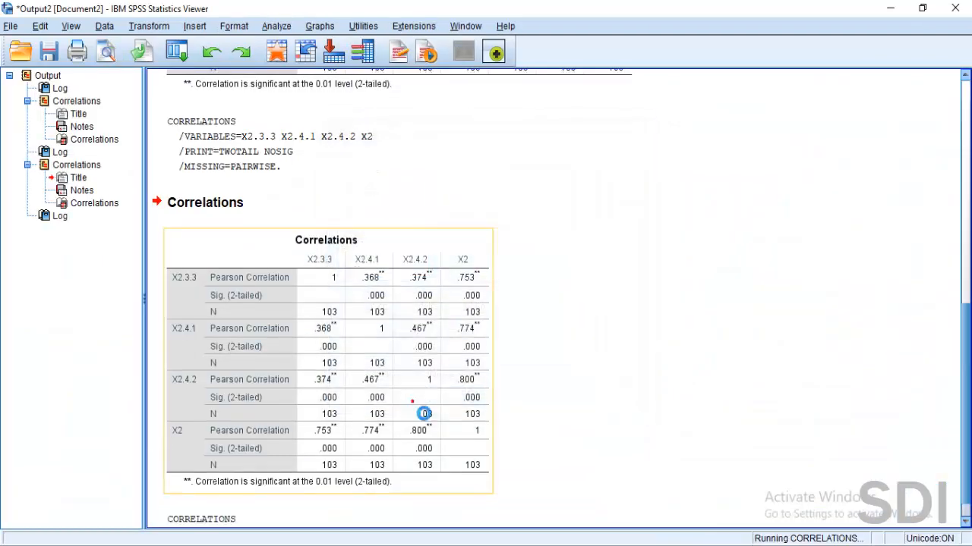
- Return to the dataset, reopen Bivariate Correlations and remove the X3 items and X3 from the variables to correlate
mouse_move(456, 540)
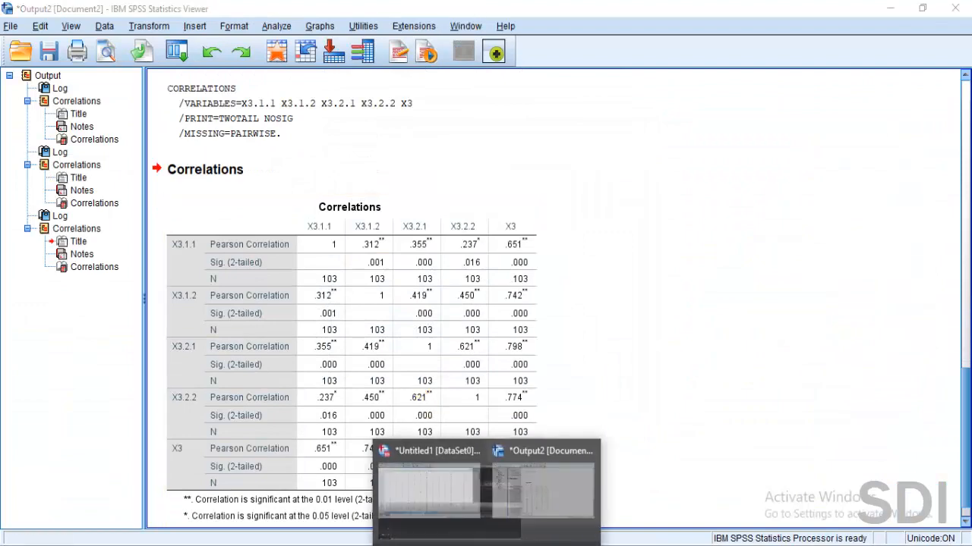
left_click(422, 522)
left_click(198, 26)
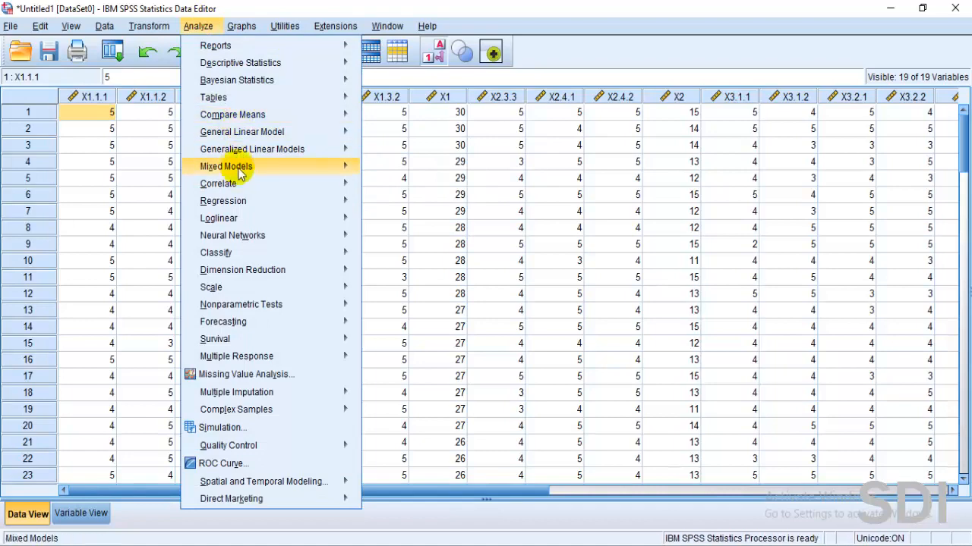
mouse_move(243, 189)
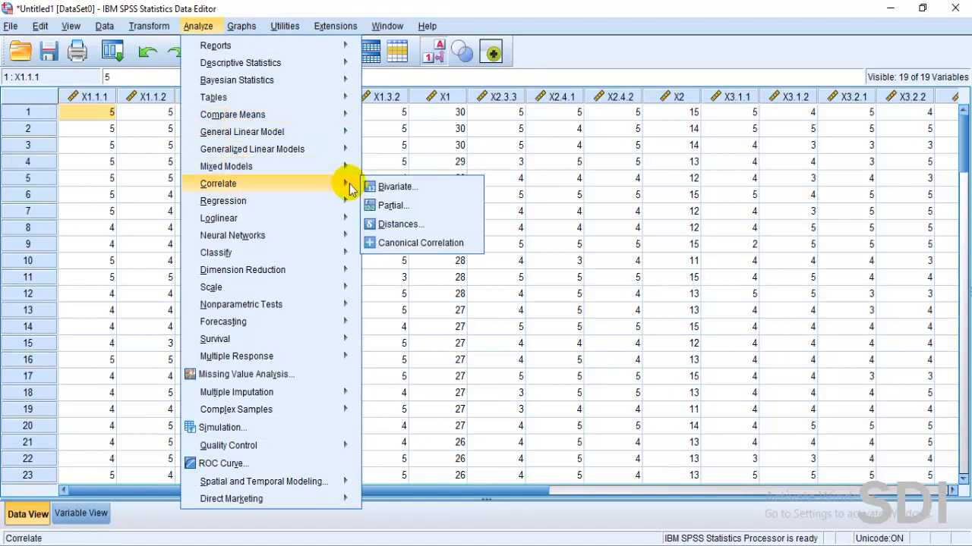
left_click(372, 187)
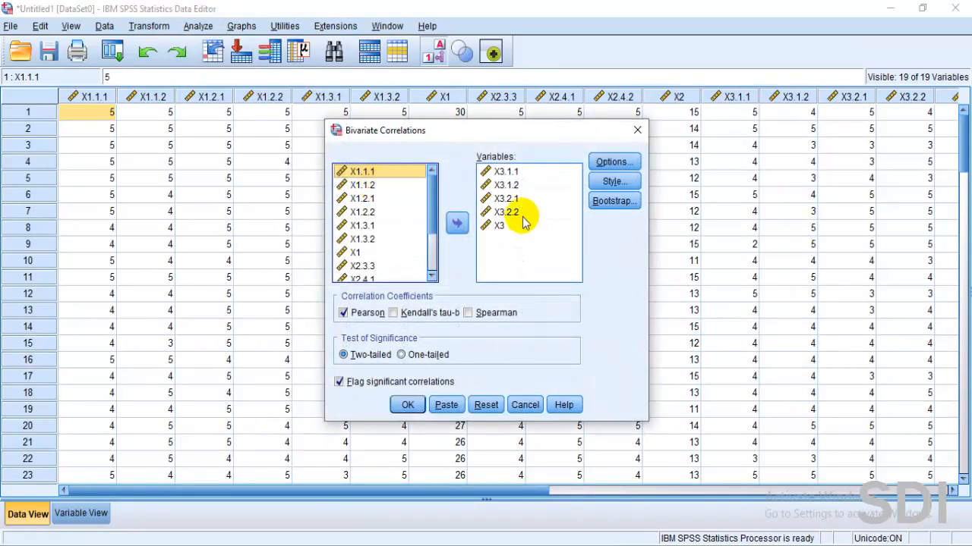
left_click(495, 186)
key("ctrl+a")
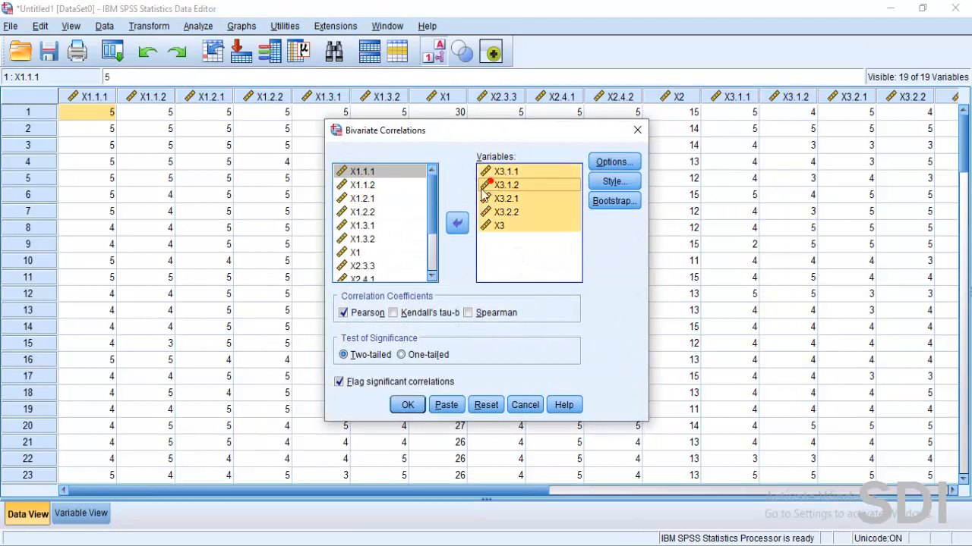
left_click(456, 222)
- Run a two-tailed Pearson correlation on Y1.1, Y1.2 and the total Y
scroll(431, 261, "down", 3)
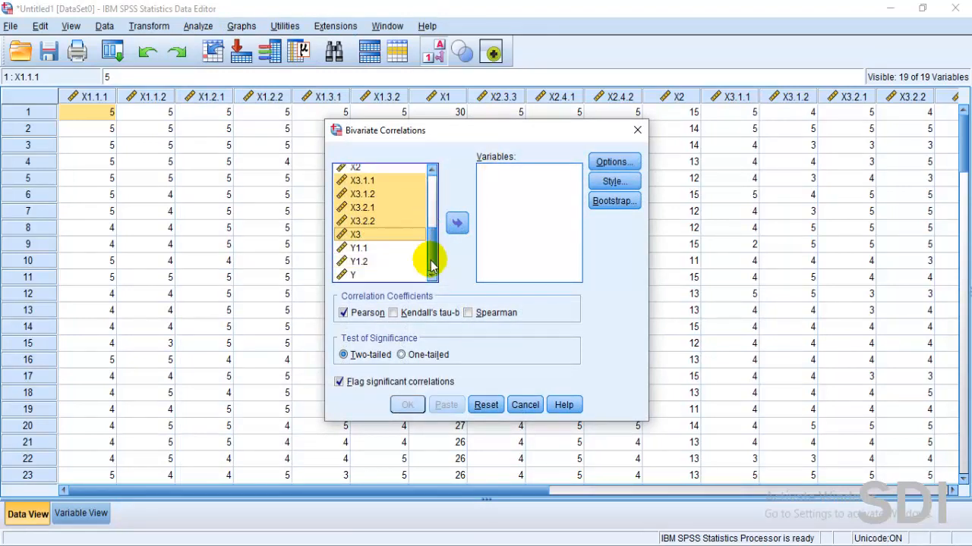
left_click(373, 250)
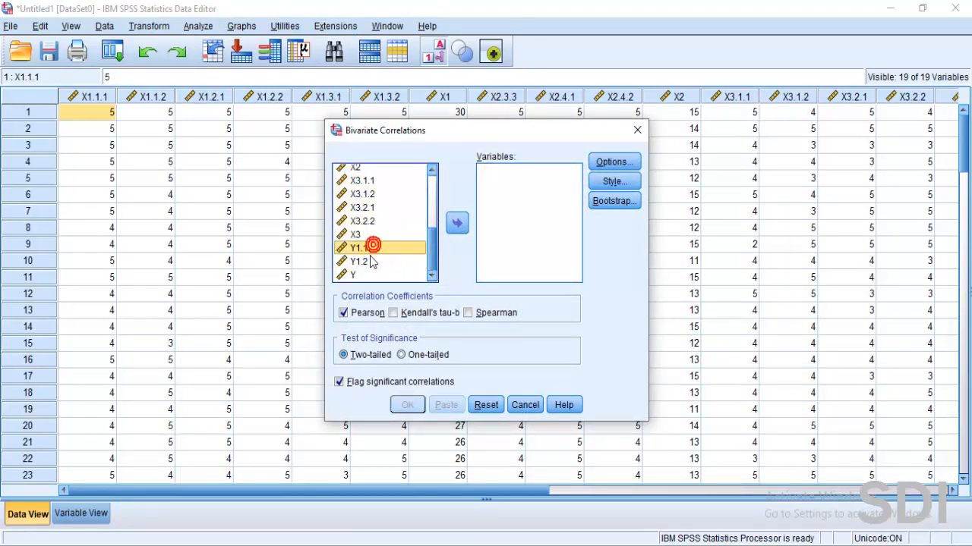
left_click(372, 261, "shift")
left_click(369, 277, "shift")
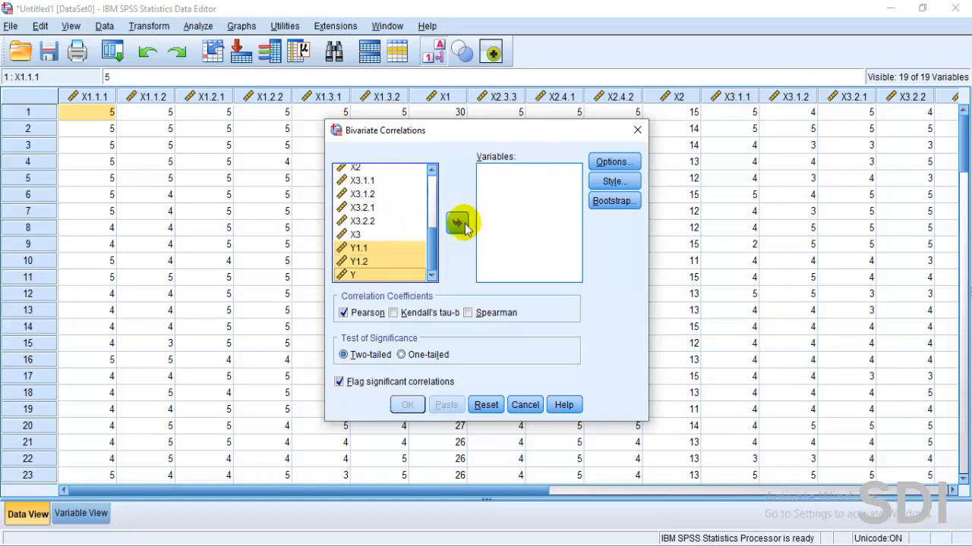
left_click(457, 224)
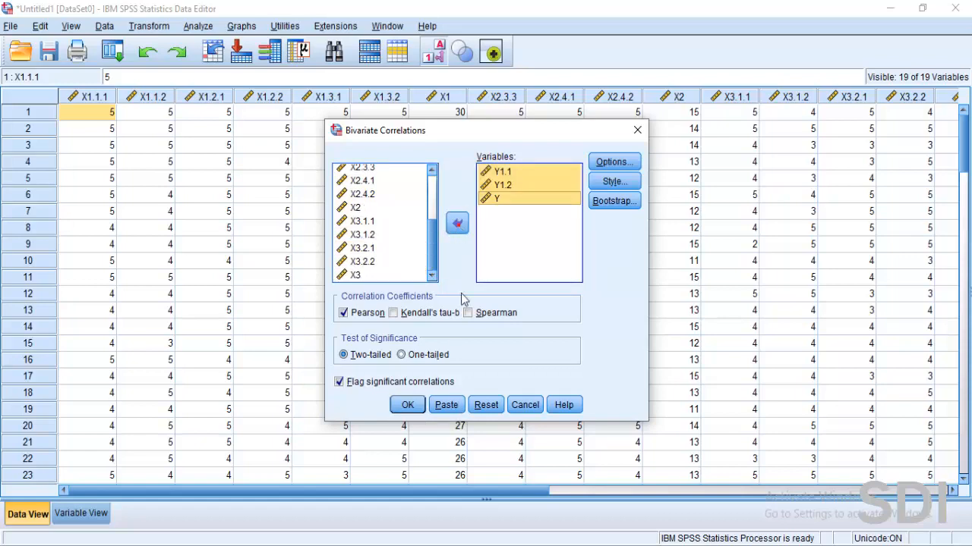
left_click(407, 405)
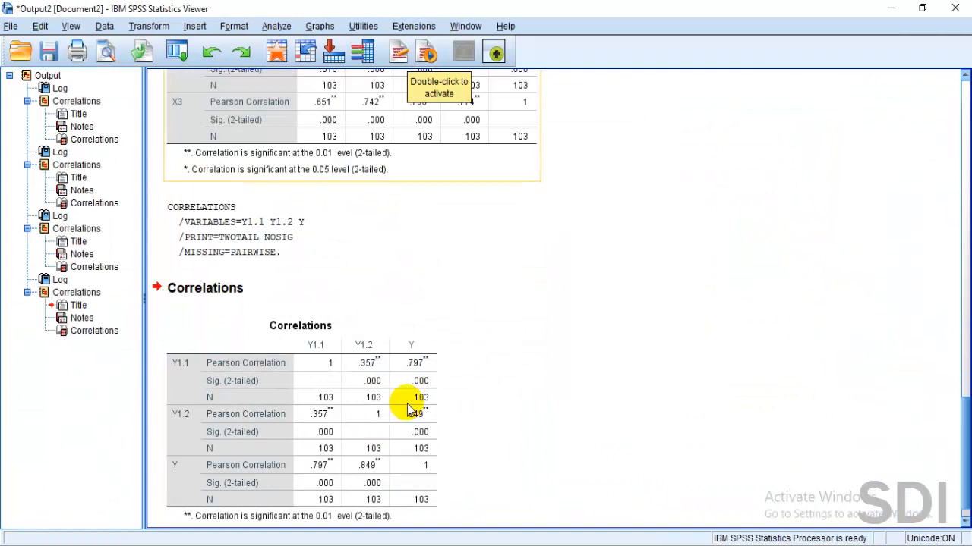
- Switch from the output back to the dataset and open Reliability Analysis
left_click(524, 540)
left_click(416, 501)
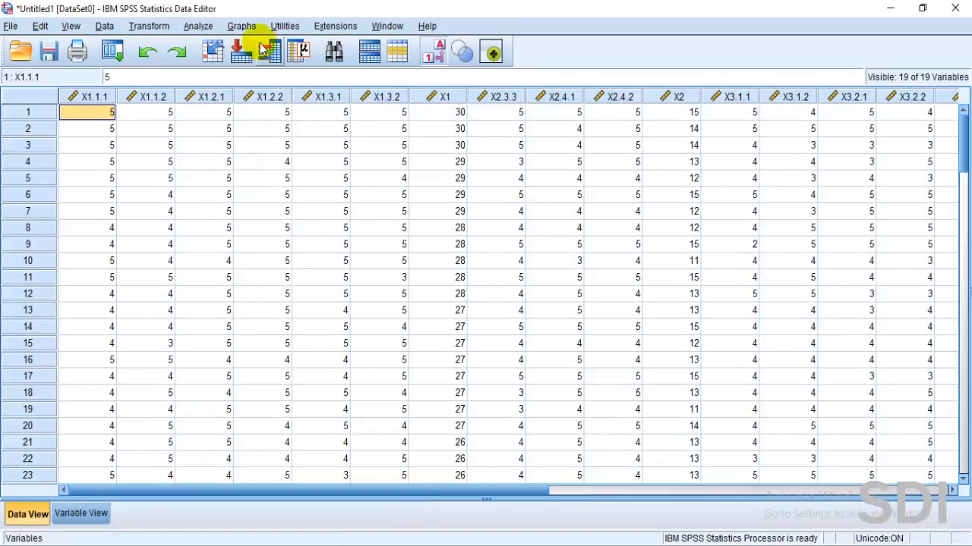
left_click(195, 25)
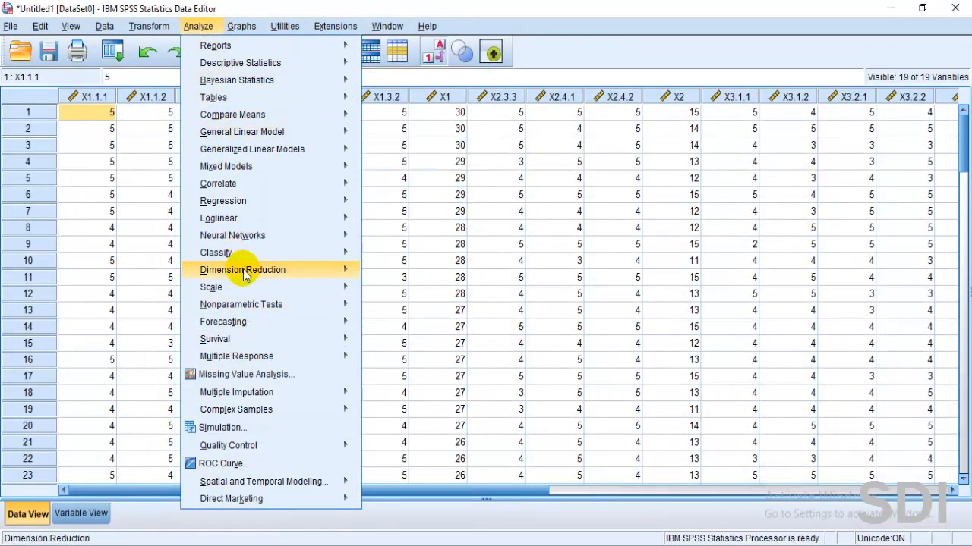
mouse_move(245, 291)
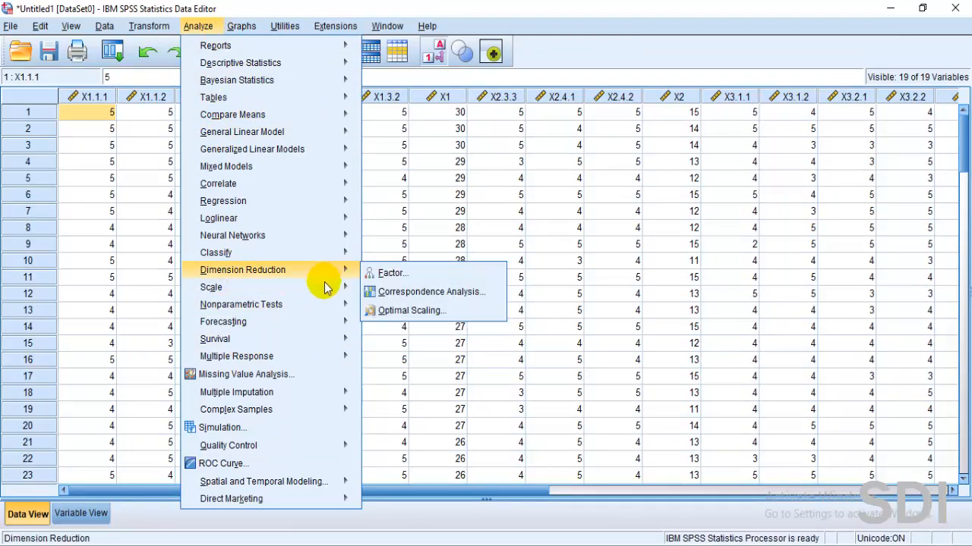
left_click(368, 291)
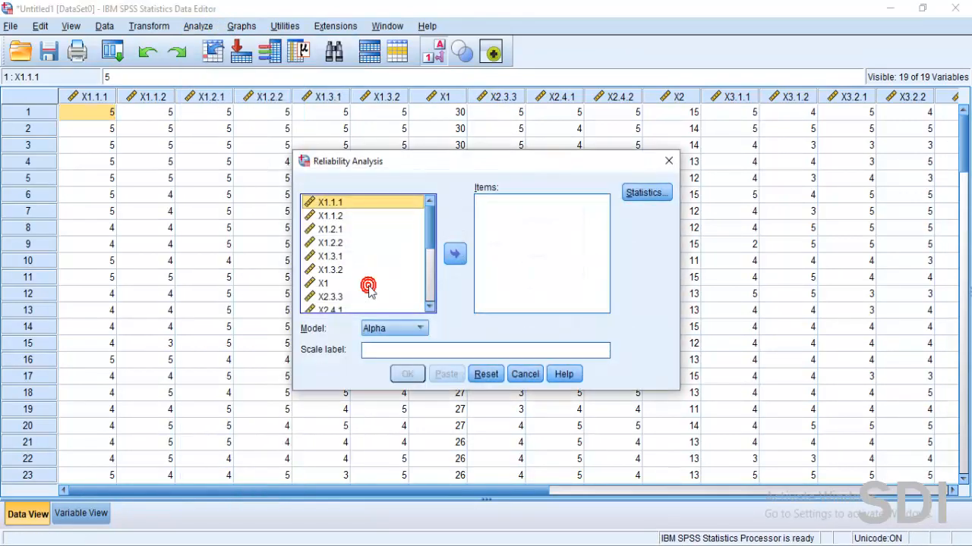
- Add X1.1.1, X1.1.2, X1.2.1, X1.2.2, X1.3.1 and X1.3.2 as the reliability items, leaving out the total X1
left_click(334, 218)
left_click(335, 203)
left_click(331, 219, "shift")
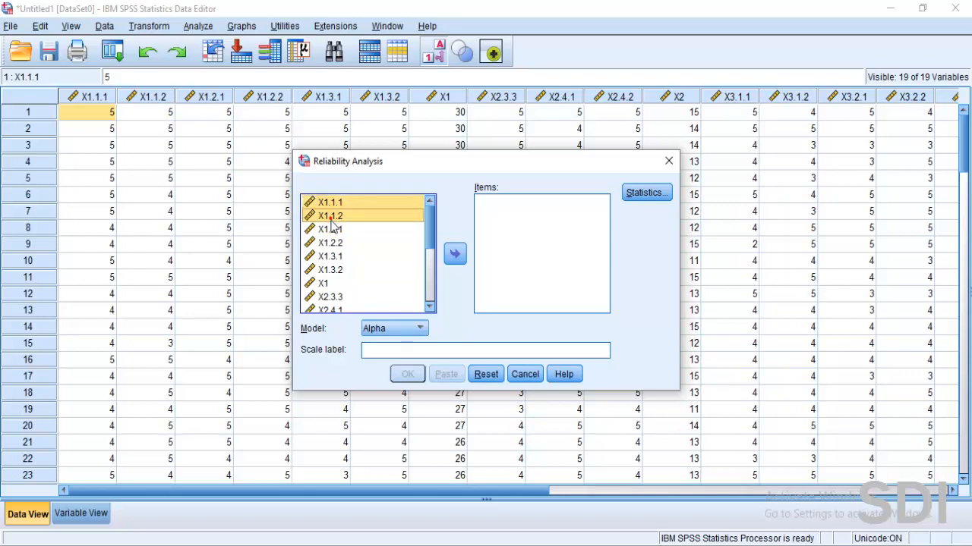
left_click(331, 231, "shift")
left_click(334, 245, "shift")
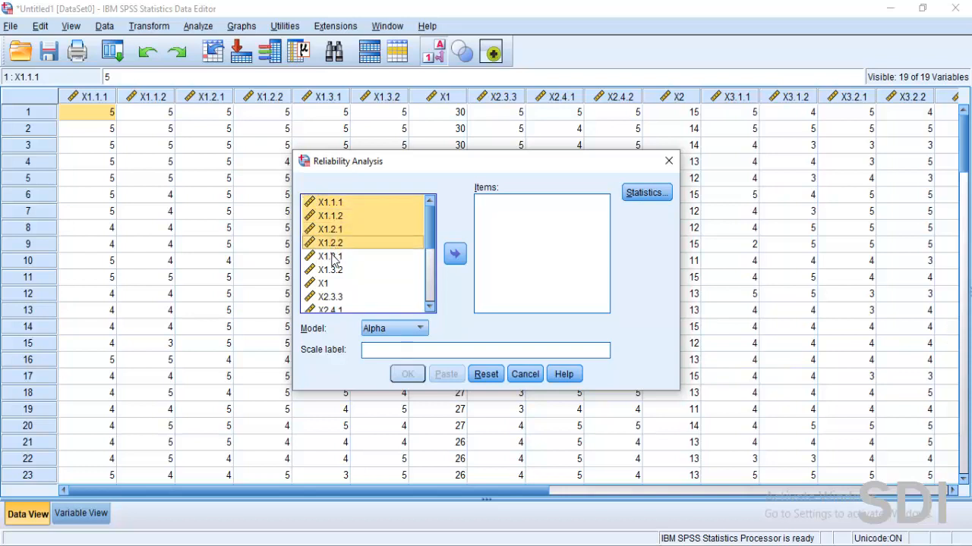
left_click(334, 258, "shift")
left_click(334, 271, "shift")
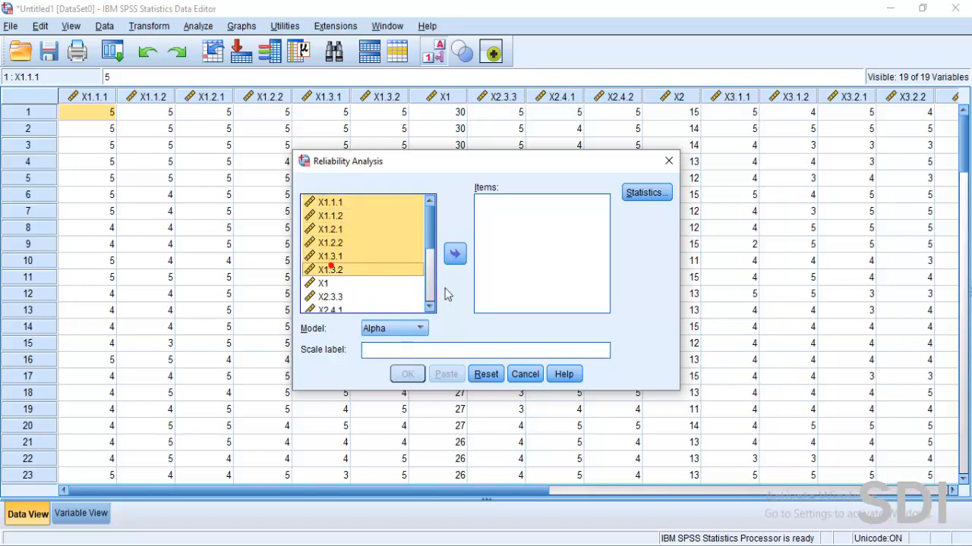
left_click(455, 256)
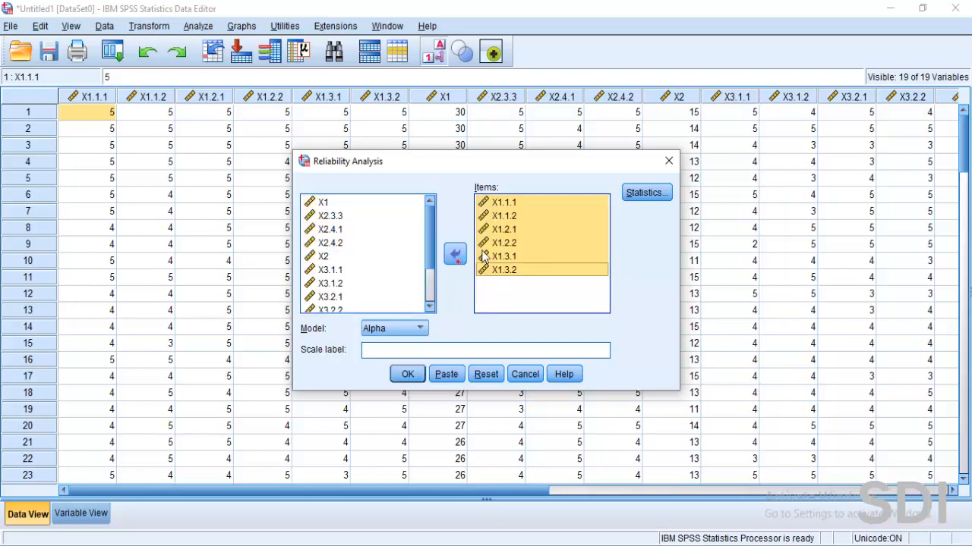
- Enable item, scale and scale-if-item-deleted descriptives plus inter-item correlations, and run the Alpha reliability analysis on the X1 items
left_click(646, 193)
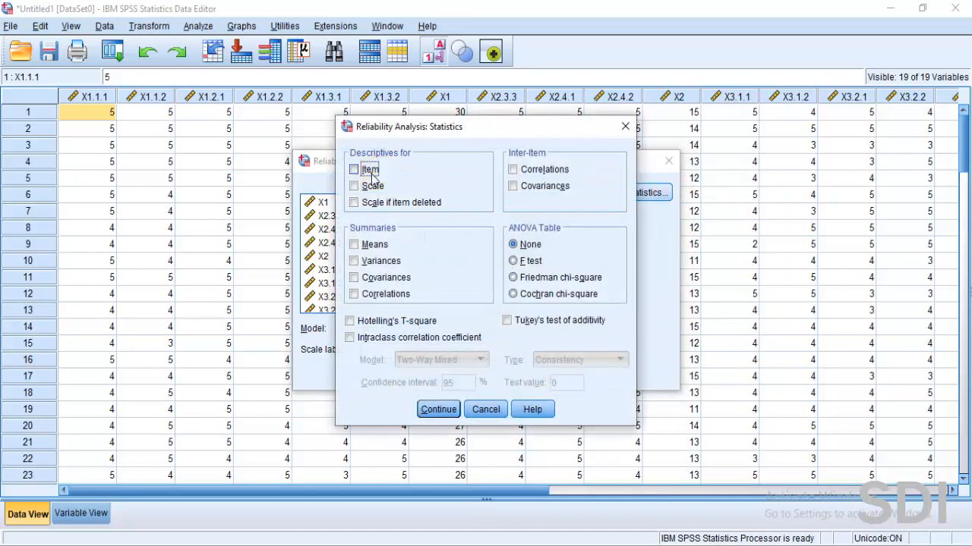
left_click(567, 170)
left_click(439, 410)
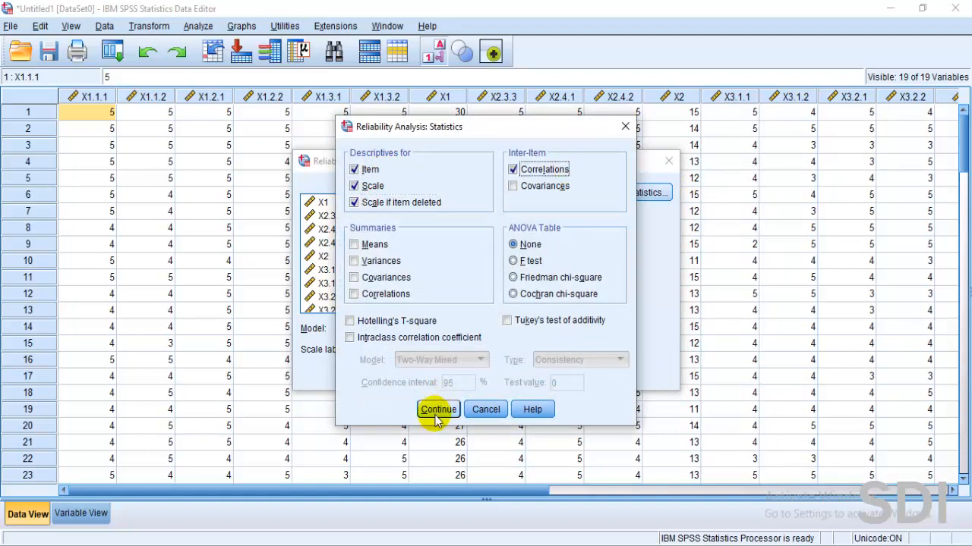
left_click(407, 375)
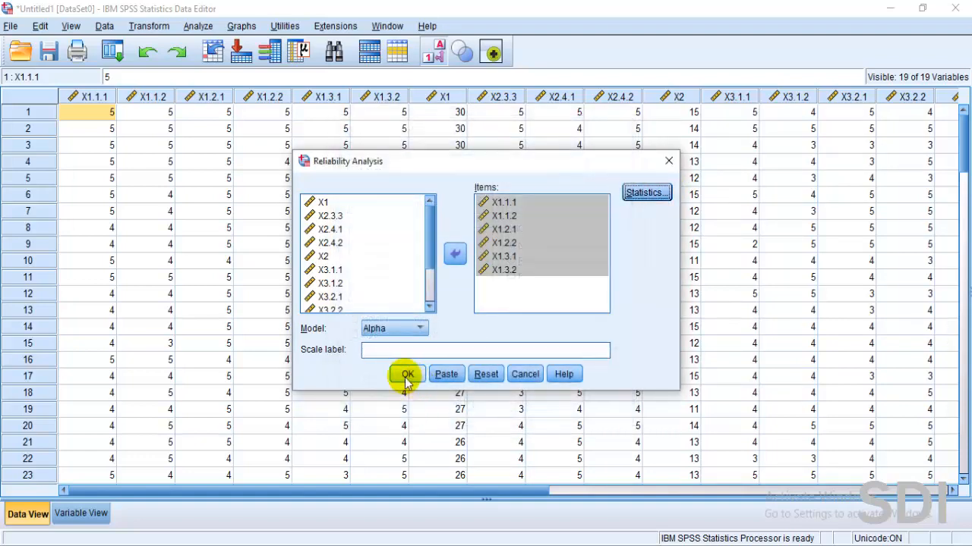
left_click(406, 376)
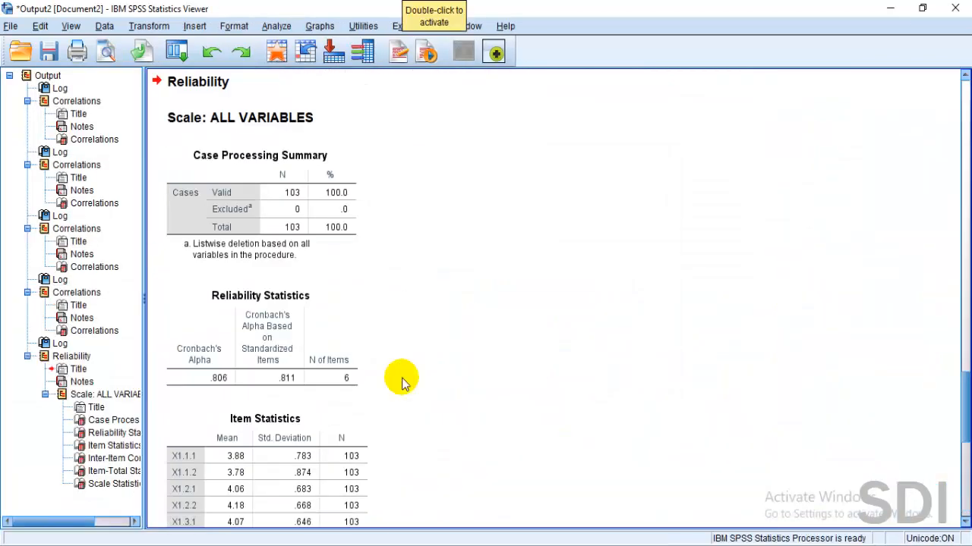
- Go back to the dataset, reopen Reliability Analysis and remove all six X1 items from the analysis
mouse_move(505, 541)
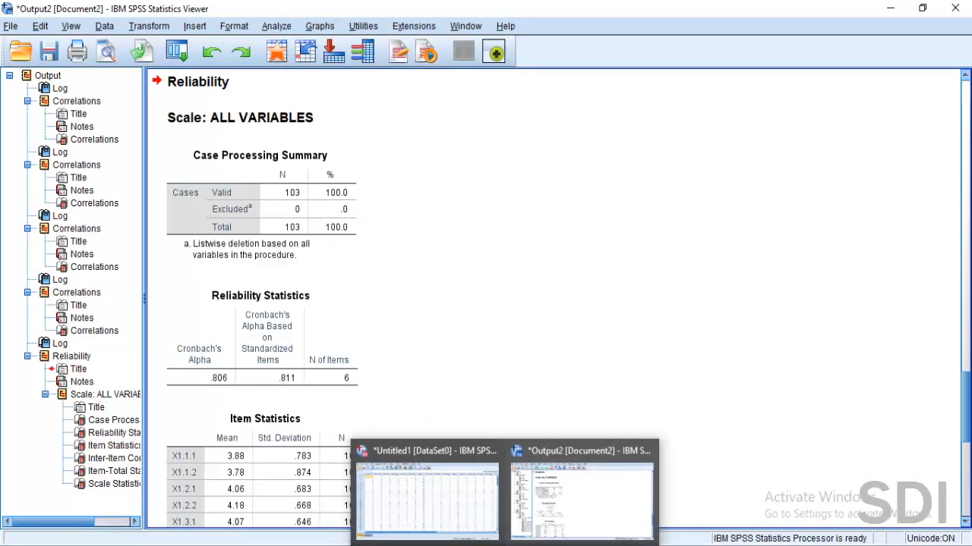
left_click(435, 504)
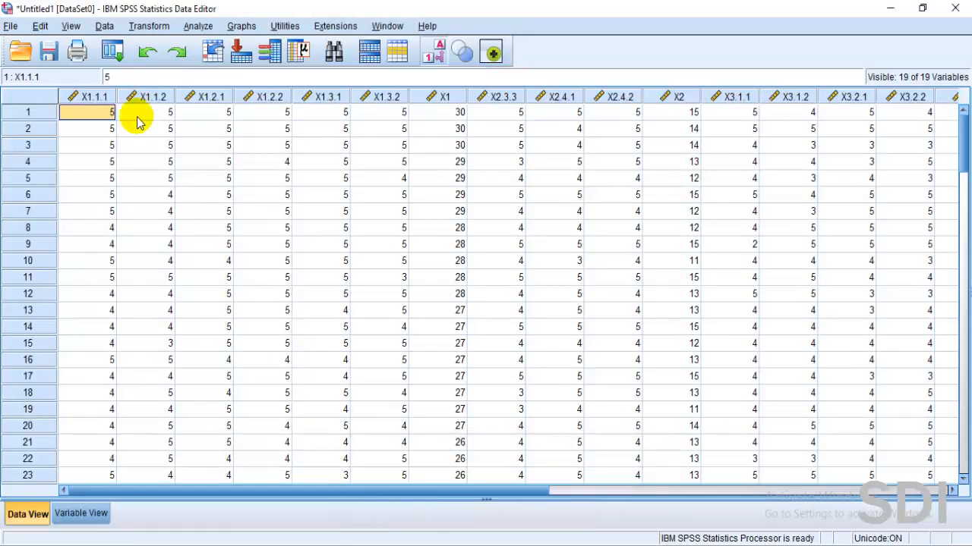
left_click(196, 26)
mouse_move(206, 169)
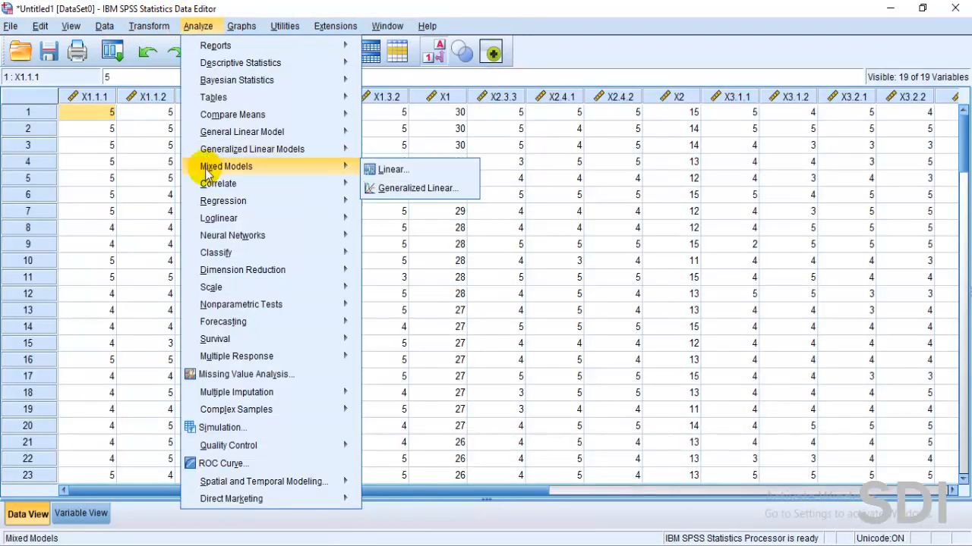
mouse_move(235, 294)
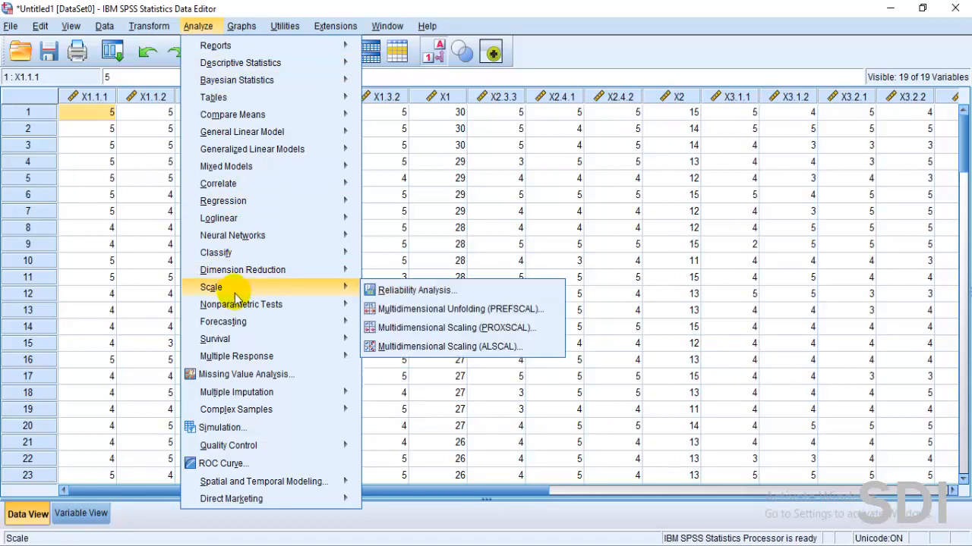
left_click(383, 291)
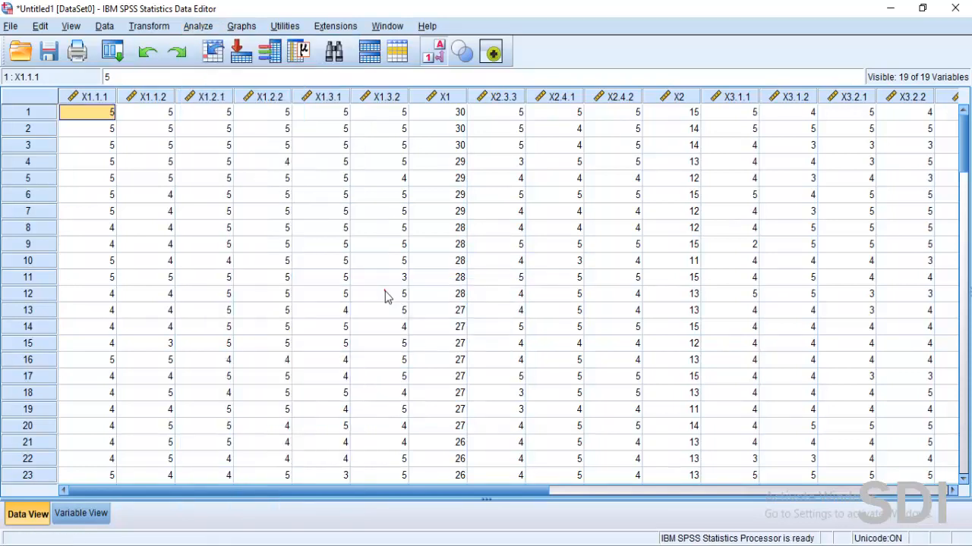
left_click(518, 229)
key("ctrl+a")
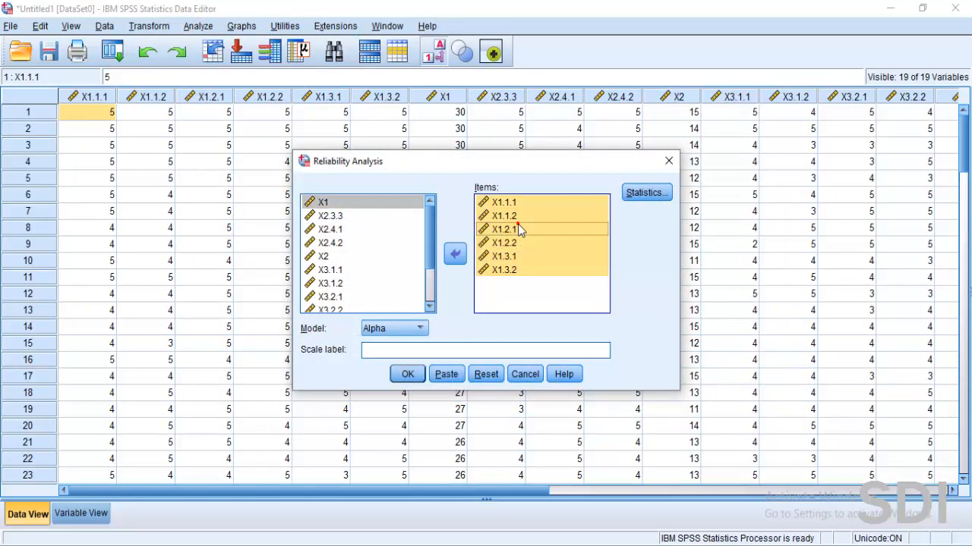
left_click(455, 255)
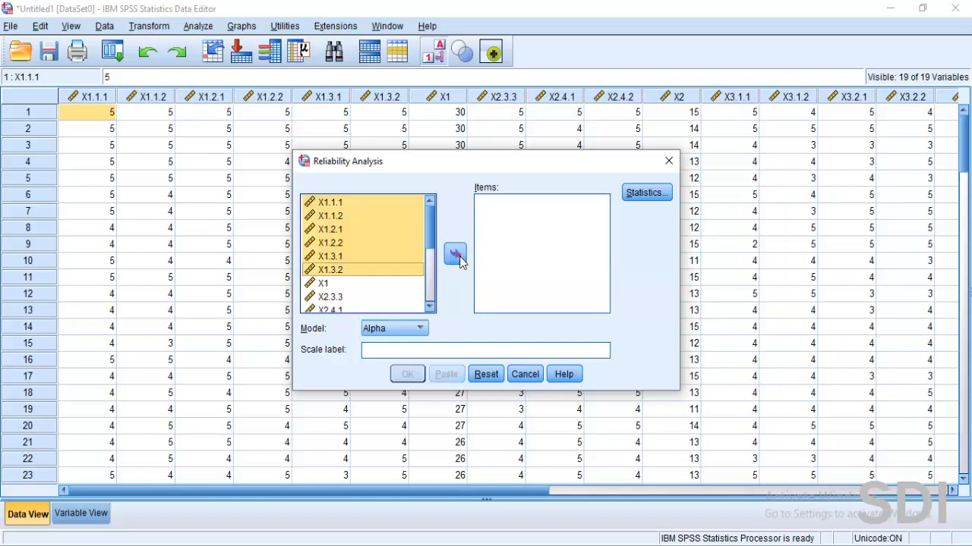
- Add X2.3.3, X2.4.1 and X2.4.2 as the reliability items, leaving out the total X2
left_click_drag(431, 240, 427, 261)
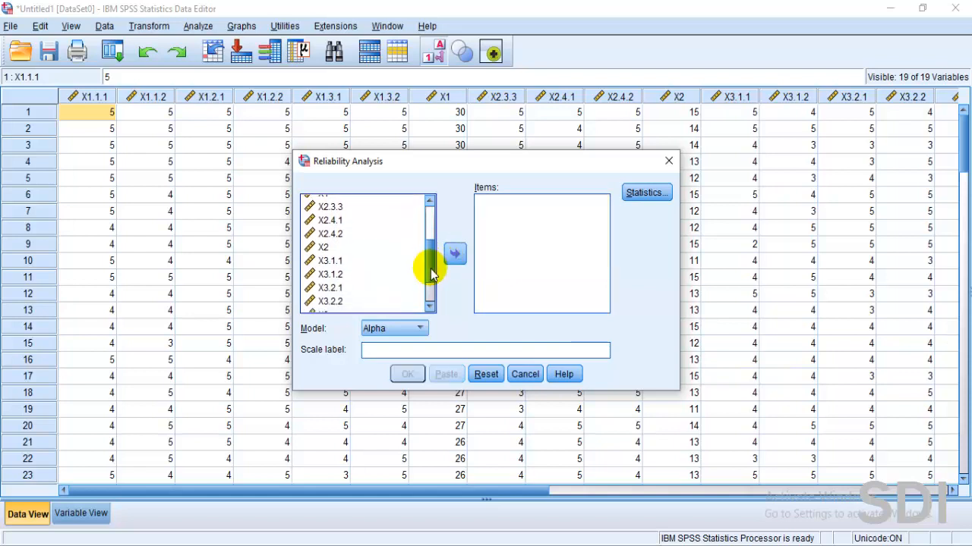
left_click(330, 211)
left_click(328, 222, "shift")
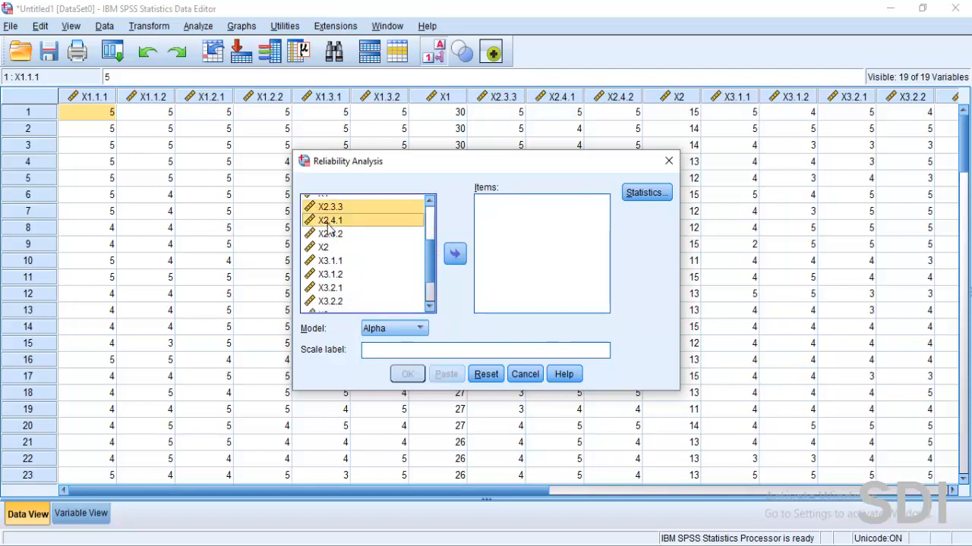
left_click(328, 236, "shift")
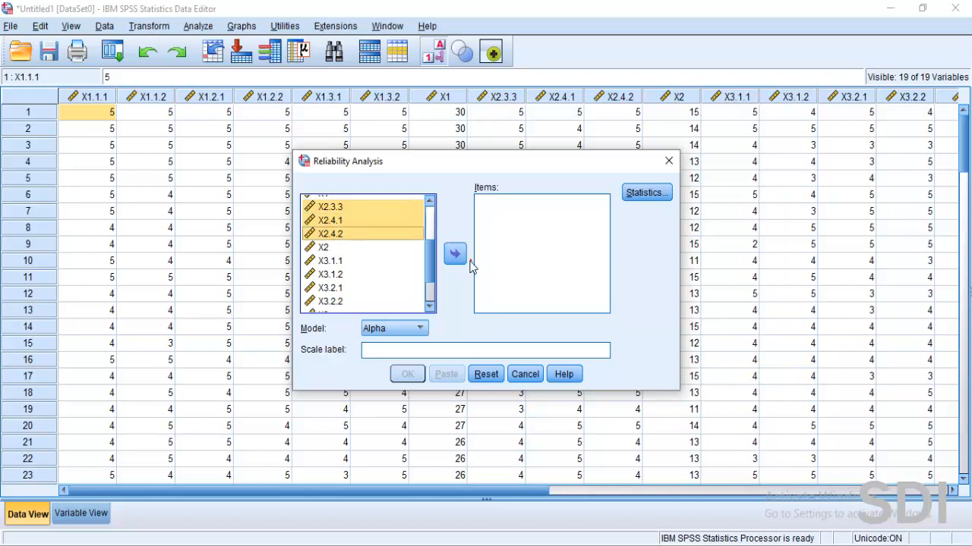
left_click(455, 256)
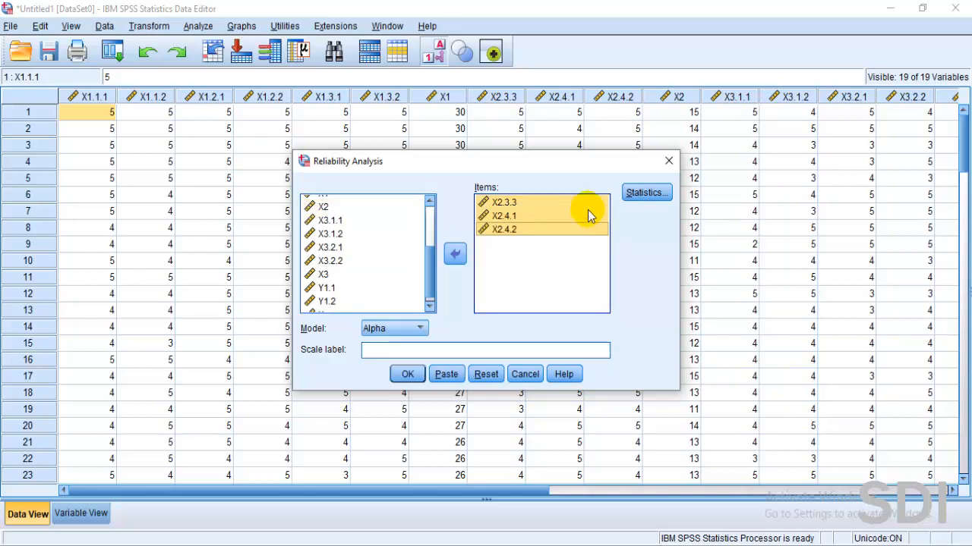
- Keep the item, scale, scale-if-item-deleted and inter-item correlation statistics, and run the Alpha reliability analysis on the X2 items
left_click(654, 194)
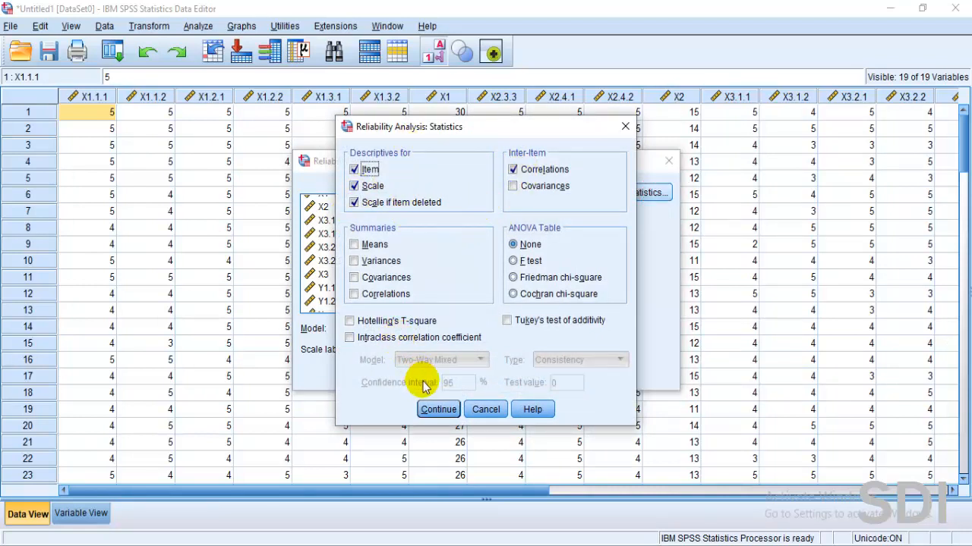
left_click(437, 410)
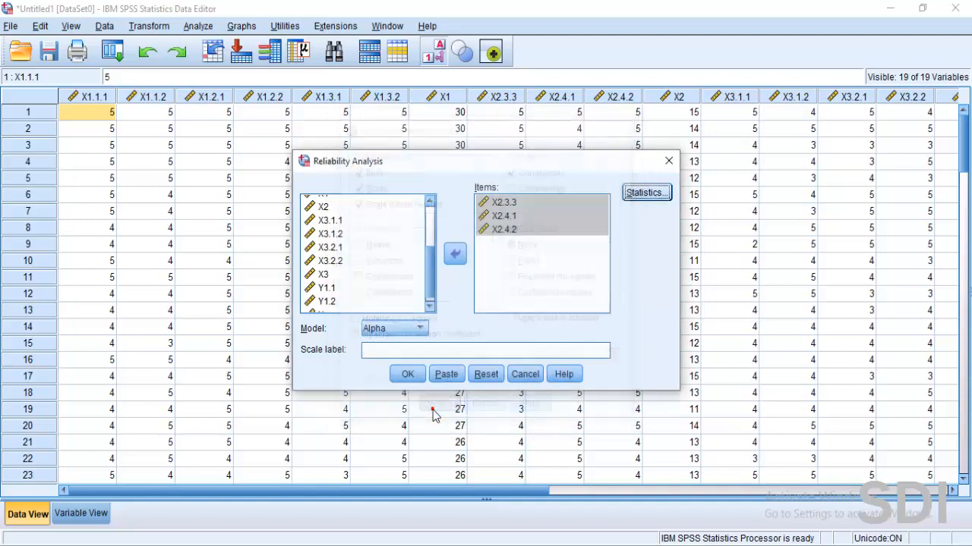
left_click(403, 373)
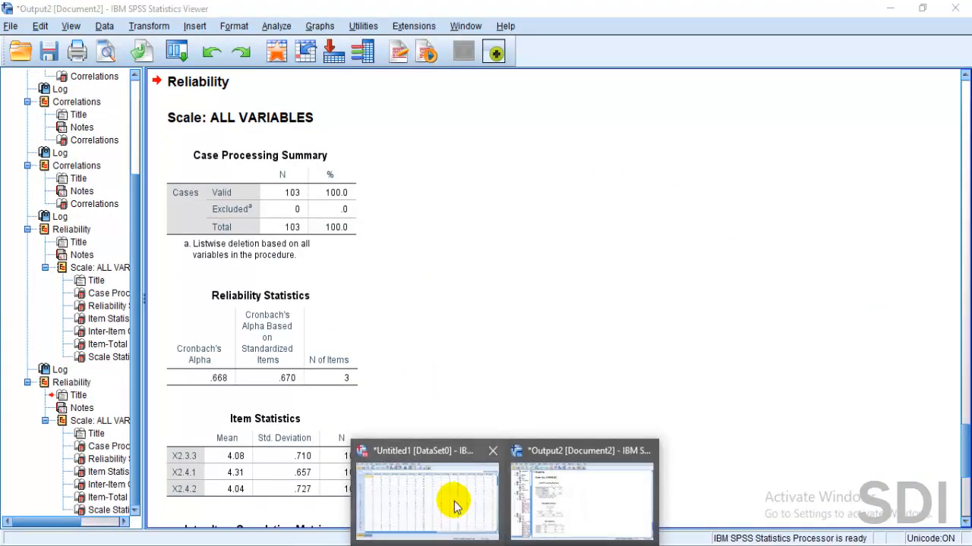
- Return to the dataset, reopen Reliability Analysis and remove the three X2 items from the analysis
left_click(456, 503)
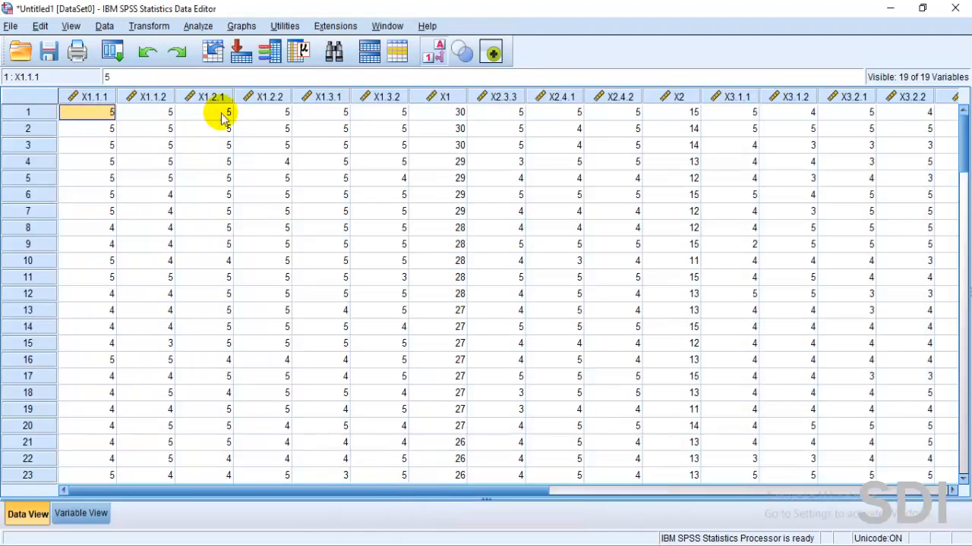
left_click(197, 25)
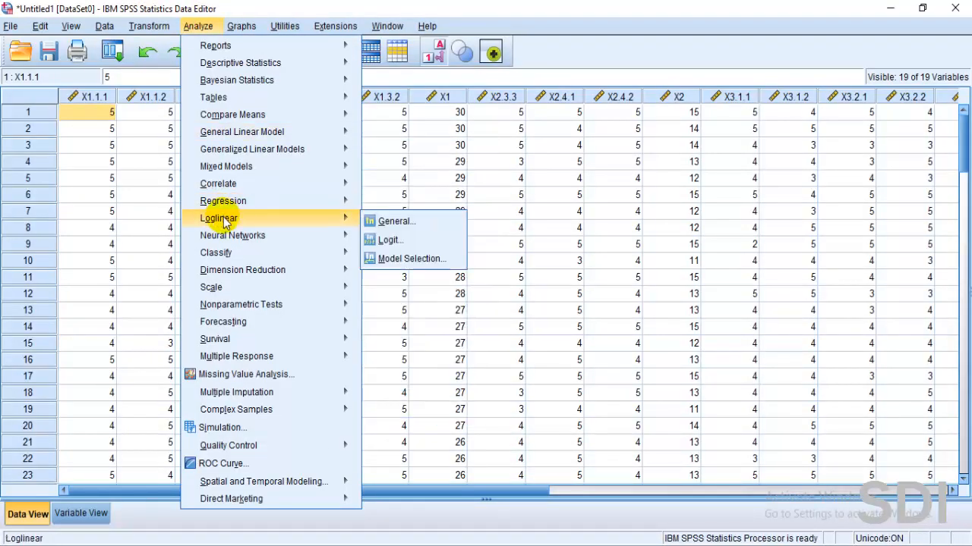
mouse_move(227, 287)
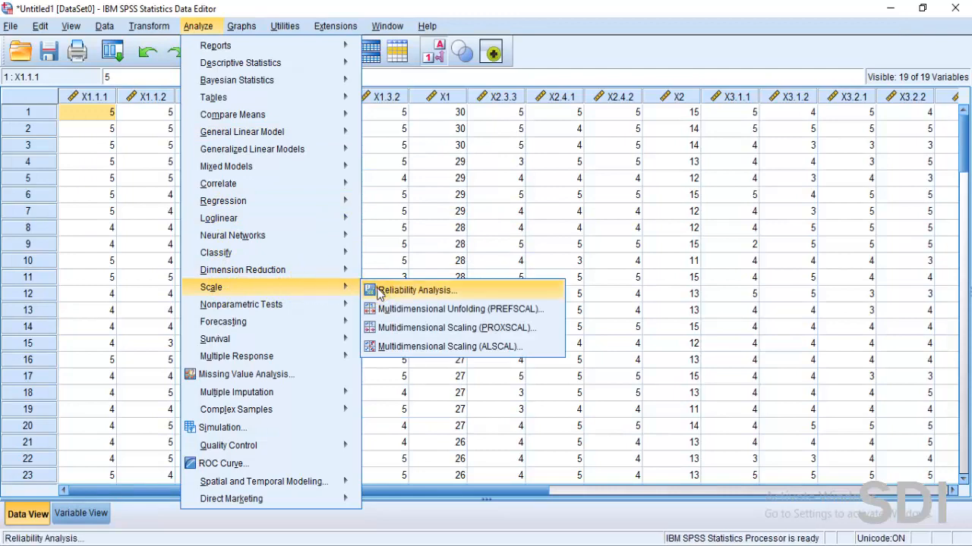
left_click(414, 290)
left_click(508, 218)
key("ctrl+a")
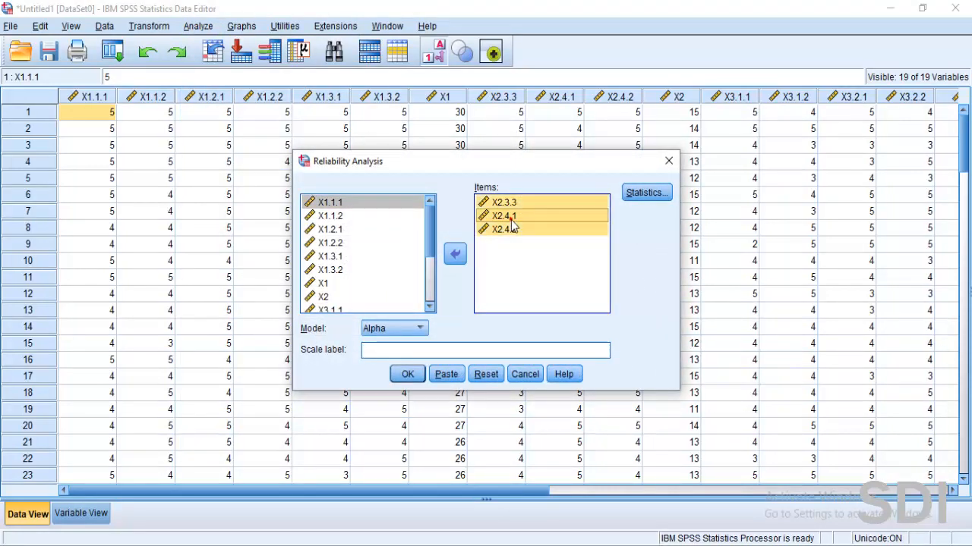
left_click(455, 254)
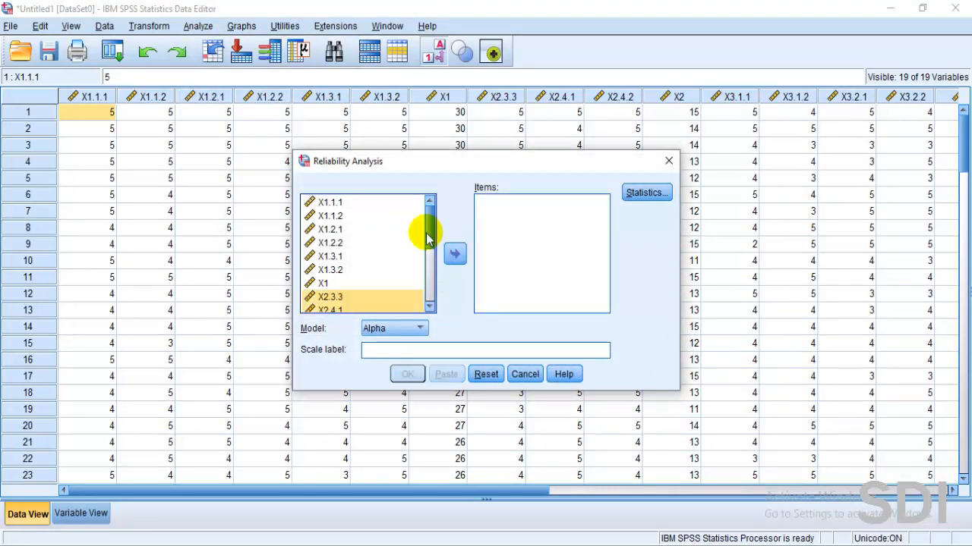
- Add X3.1.1, X3.1.2, X3.2.1 and X3.2.2 as the reliability items, leaving out the total X3
scroll(427, 249, "down", 1)
scroll(428, 249, "down", 2)
left_click(341, 232)
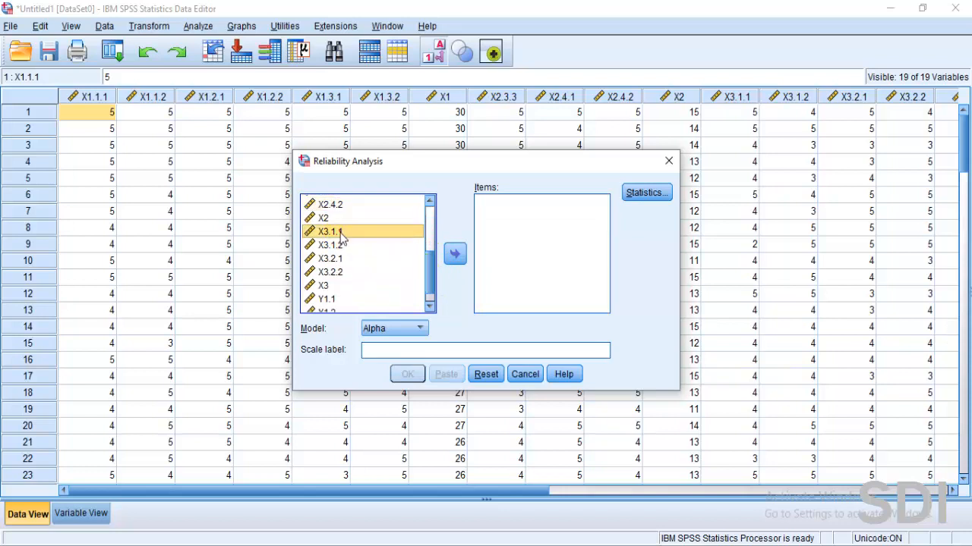
left_click(332, 245, "shift")
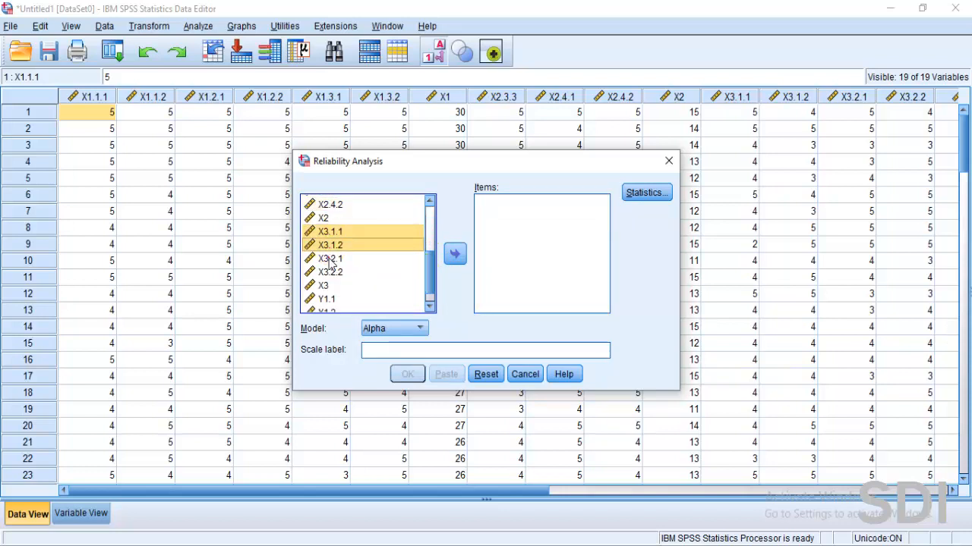
left_click(330, 258, "shift")
left_click(331, 273, "shift")
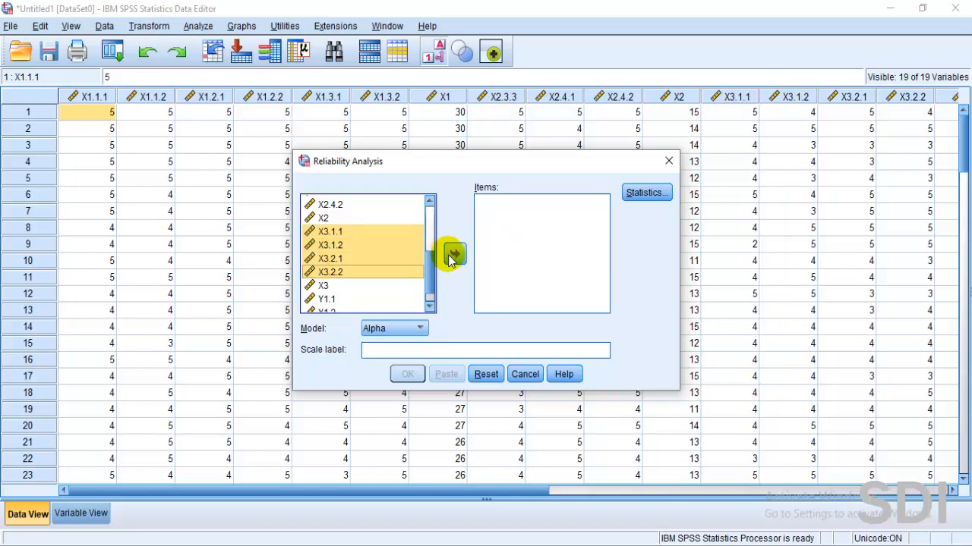
left_click(458, 258)
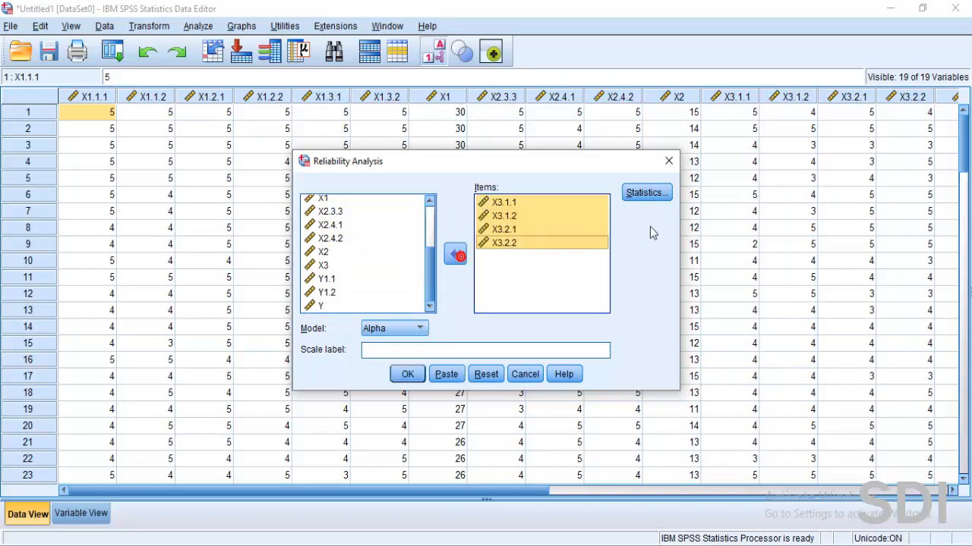
- Run the Alpha reliability analysis on the X3 items with the same descriptives and inter-item correlations, and view its output tables
left_click(646, 193)
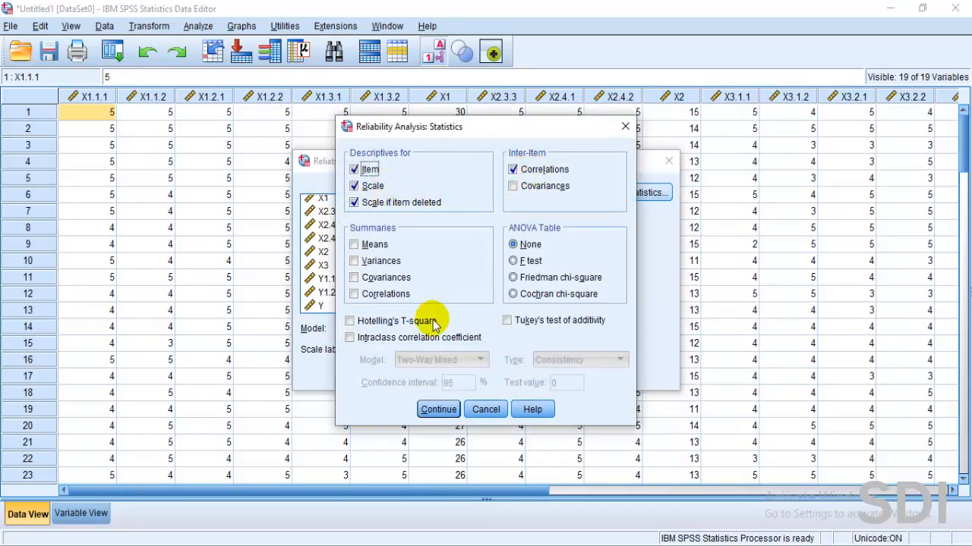
left_click(436, 409)
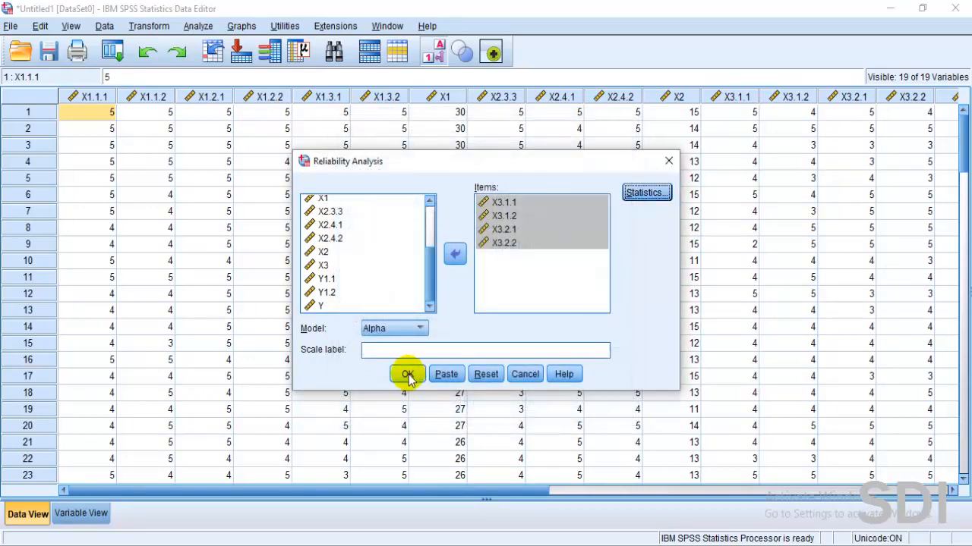
left_click(408, 375)
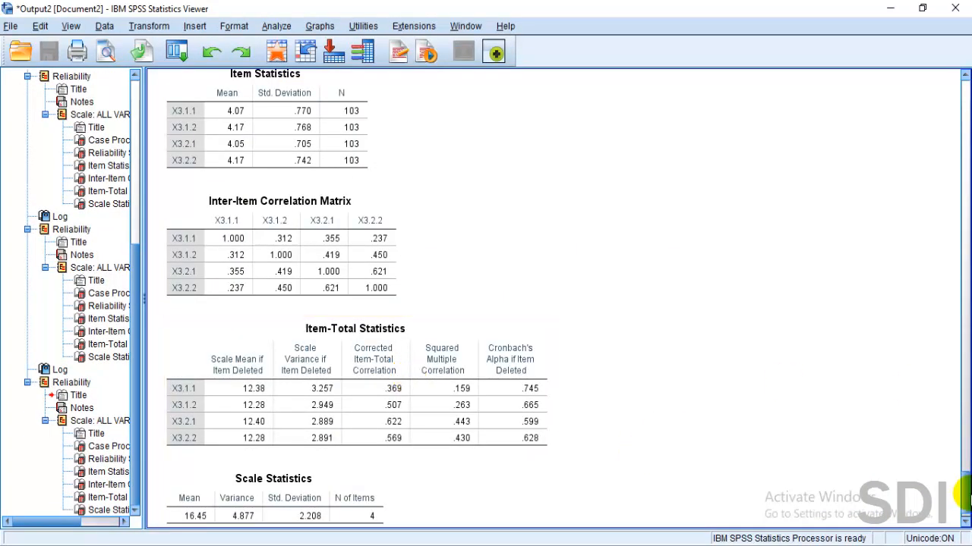
mouse_move(966, 495)
left_mouse_down()
mouse_move(964, 480)
mouse_move(967, 498)
left_mouse_up()
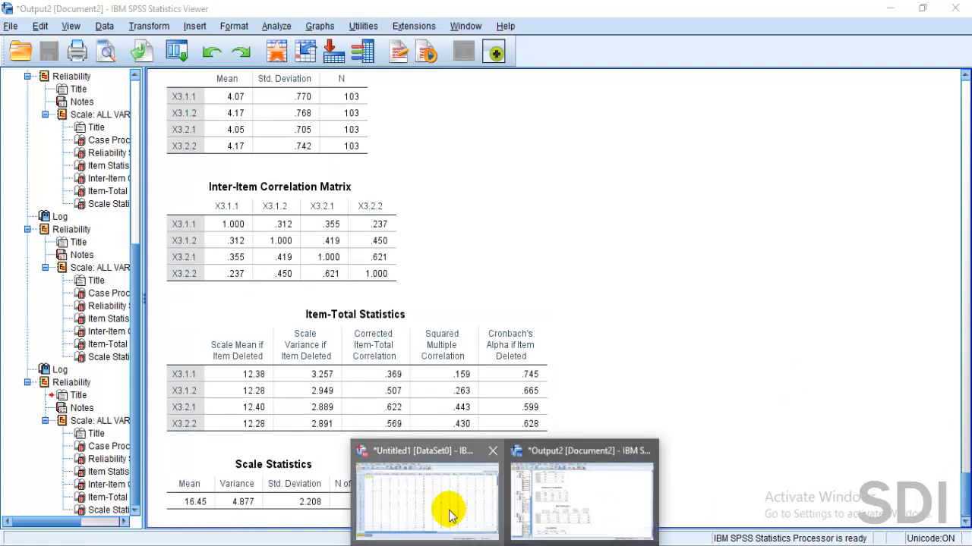
- Switch back to the dataset, reopen Reliability Analysis and clear the four X3 items from the analysis
left_click(449, 507)
left_click(197, 26)
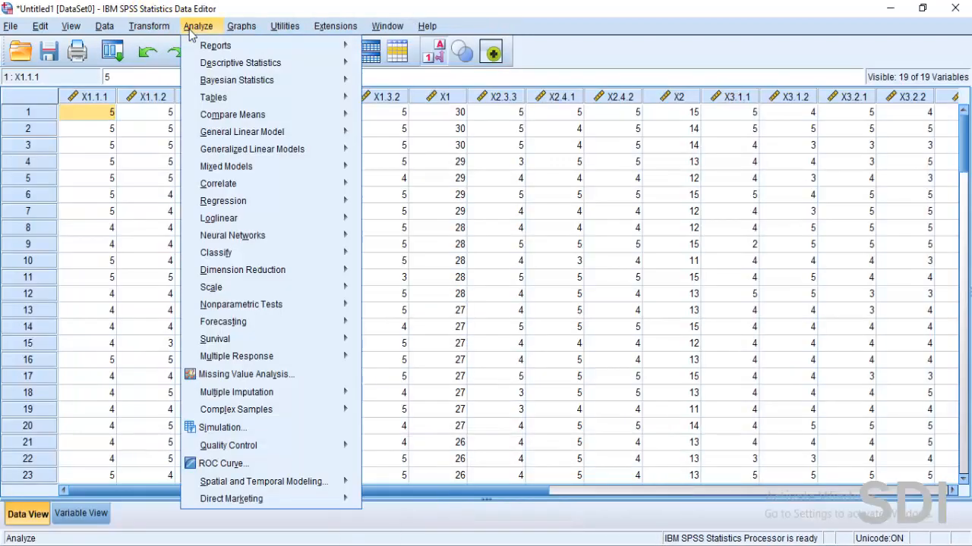
mouse_move(233, 294)
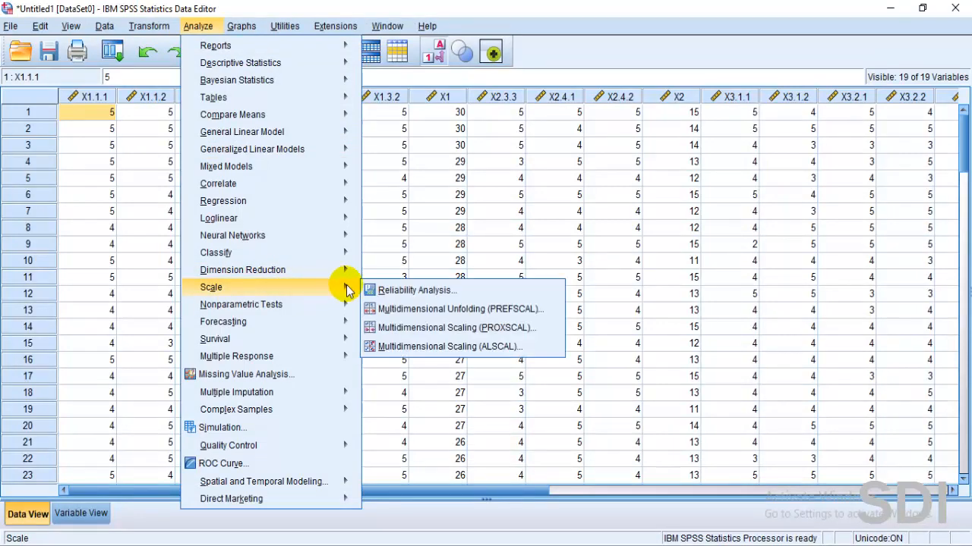
left_click(374, 291)
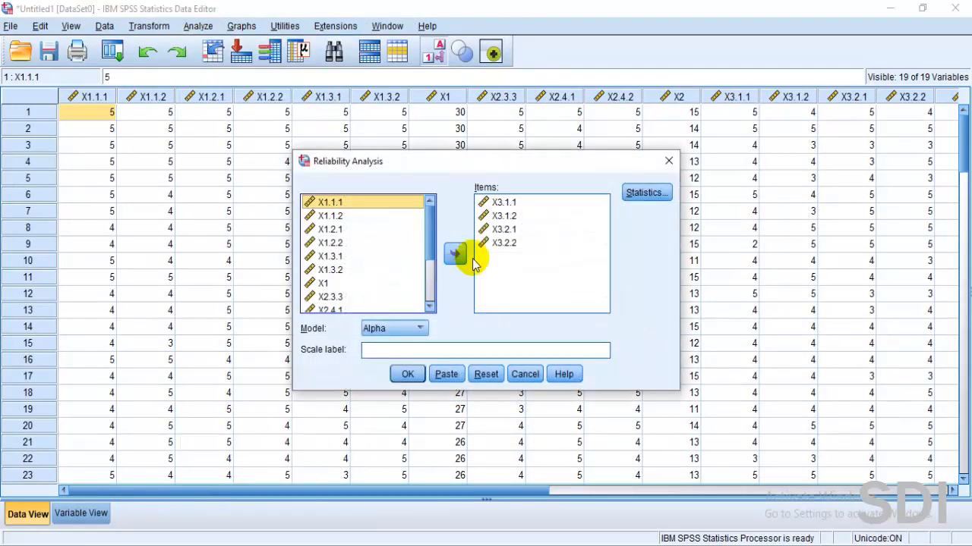
left_click(492, 243)
key("ctrl+a")
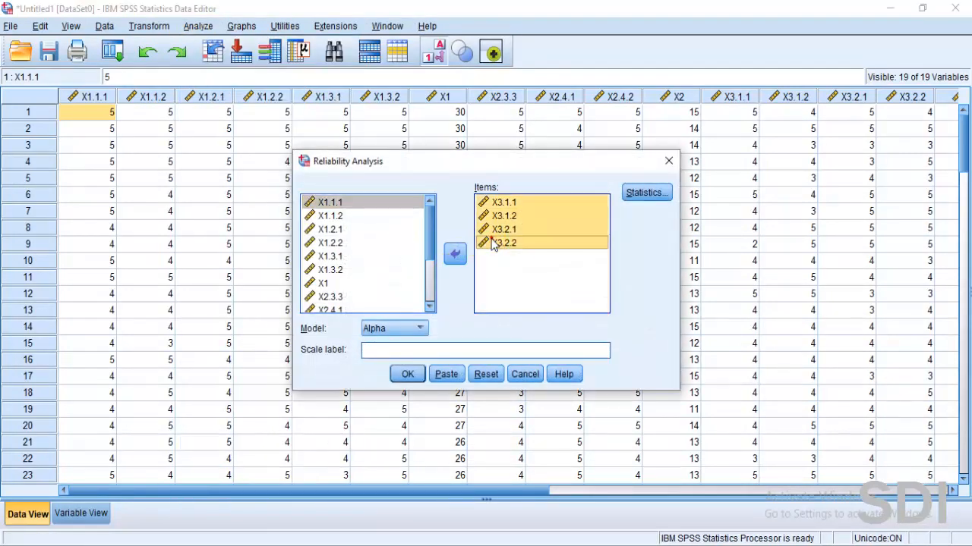
left_click(454, 253)
- Add Y1.1 and Y1.2 as the reliability items and run the Alpha analysis with the same statistics options
scroll(430, 253, "down", 3)
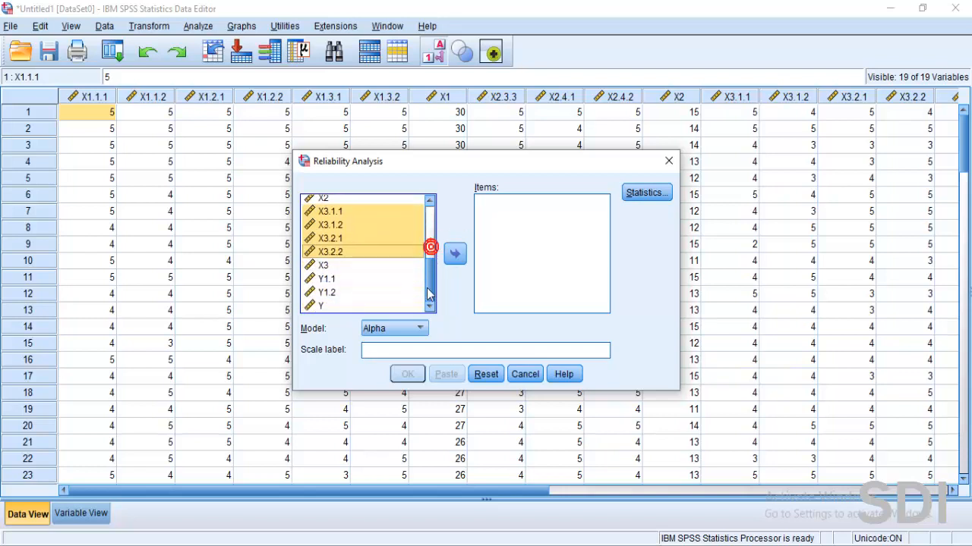
left_click(332, 281)
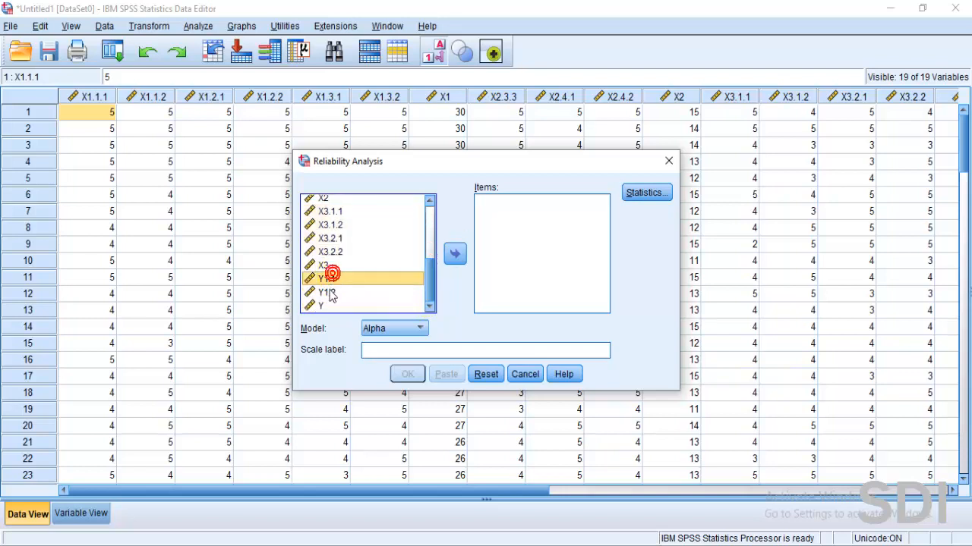
left_click(331, 293, "shift")
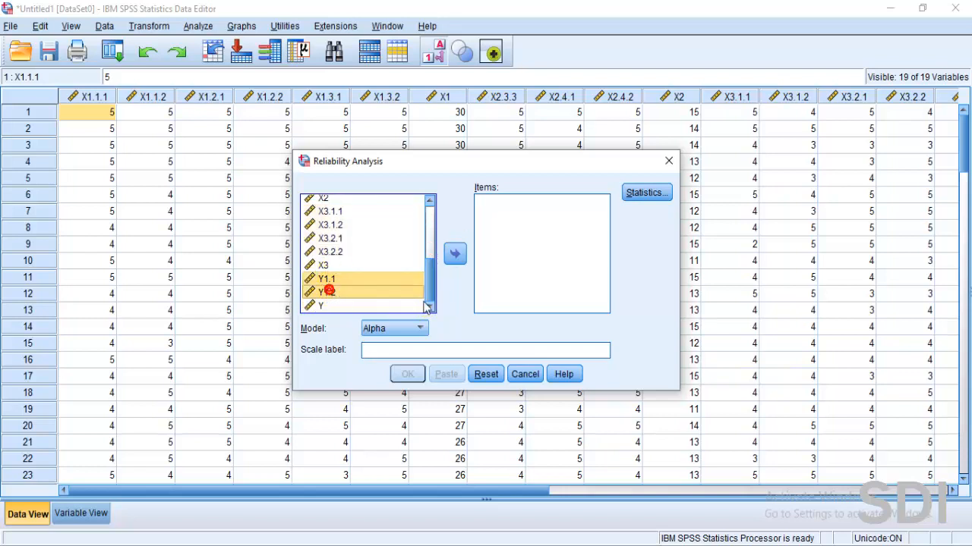
left_click(455, 253)
left_click(640, 194)
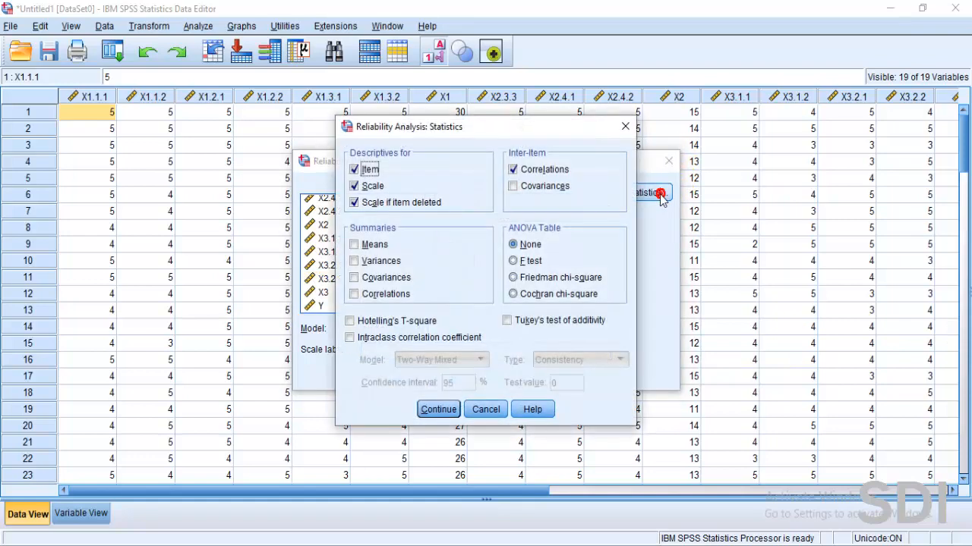
left_click(440, 411)
left_click(407, 374)
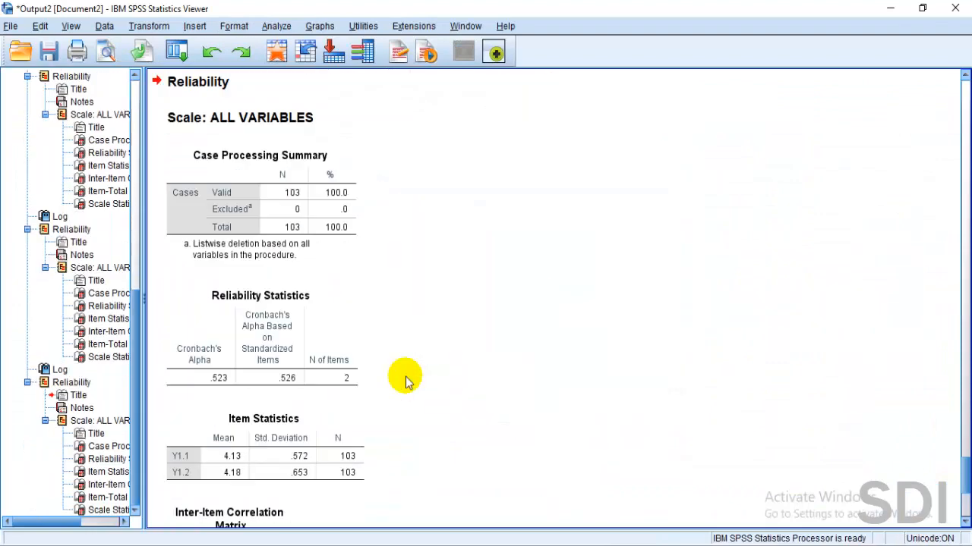
- Review the Pearson correlations between each item and its variable total in the X1, X2, X3 and Y correlation tables
left_click_drag(965, 470, 904, 37)
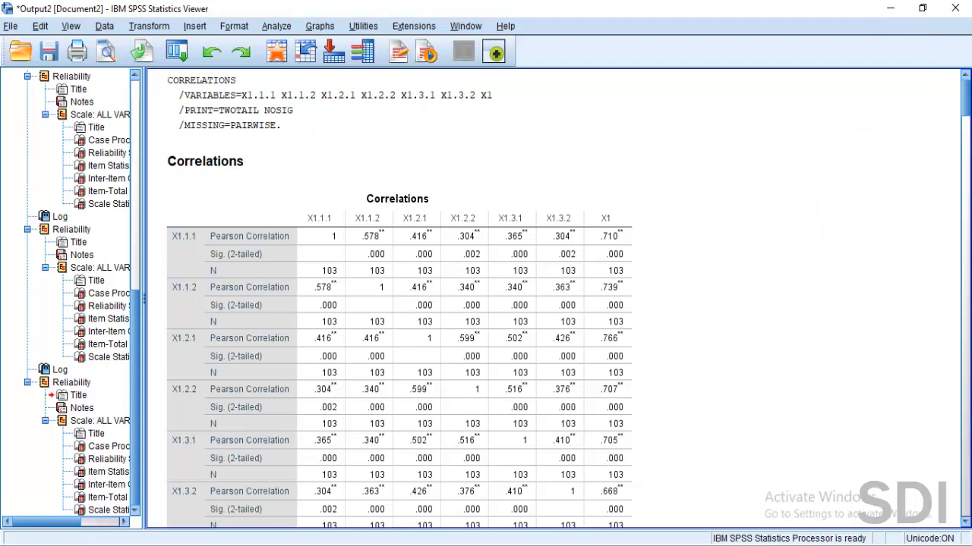
mouse_move(964, 104)
left_mouse_down()
mouse_move(964, 245)
mouse_move(965, 106)
left_mouse_up()
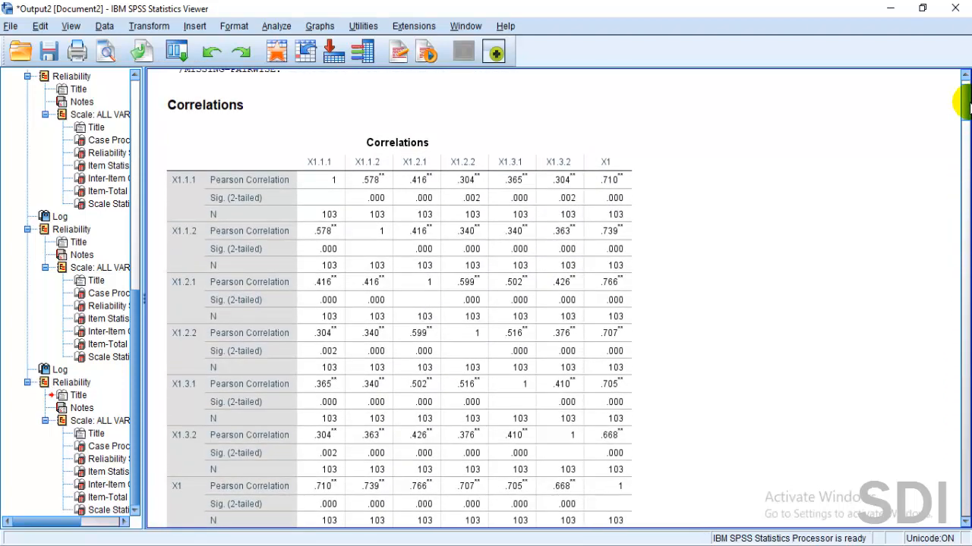
left_click(592, 141)
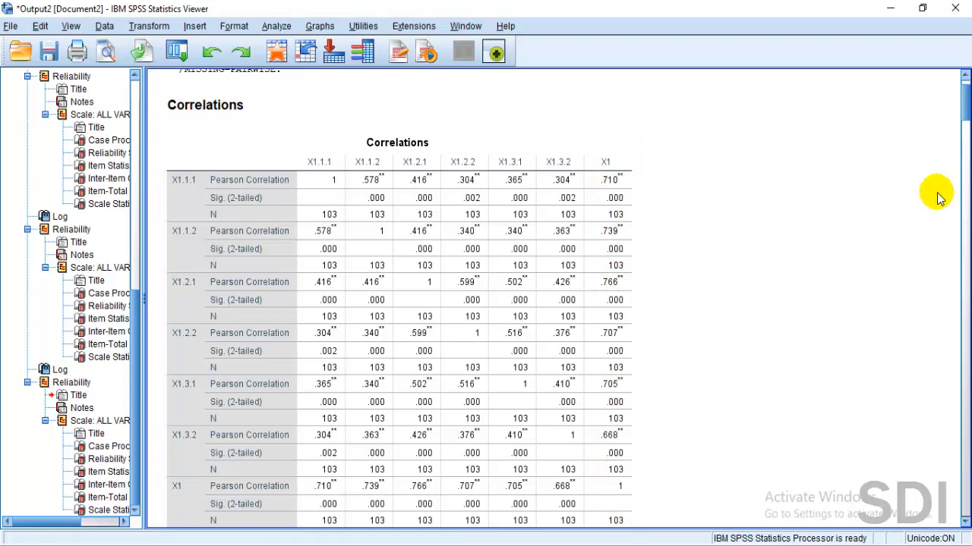
left_click_drag(966, 106, 963, 134)
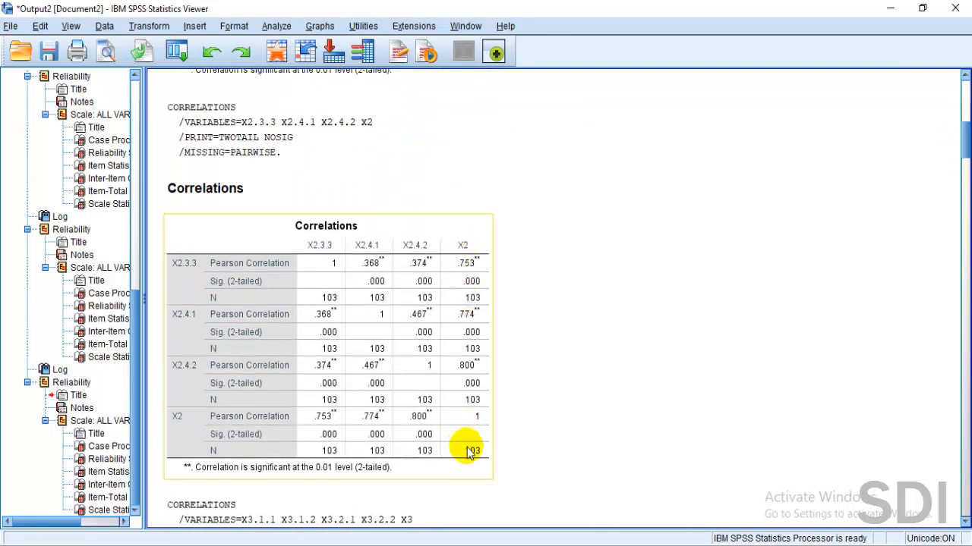
left_click_drag(967, 141, 954, 171)
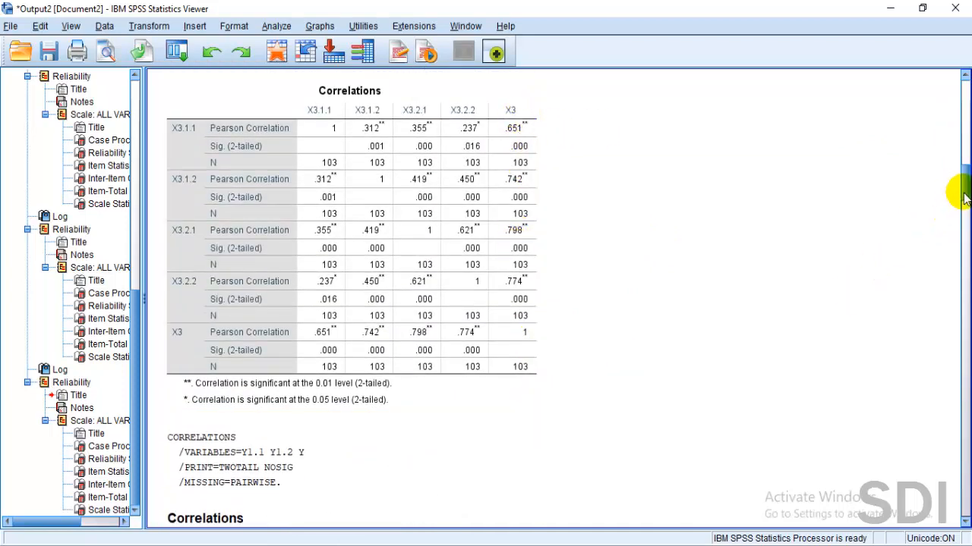
mouse_move(958, 191)
left_mouse_down()
mouse_move(960, 228)
mouse_move(955, 202)
left_mouse_up()
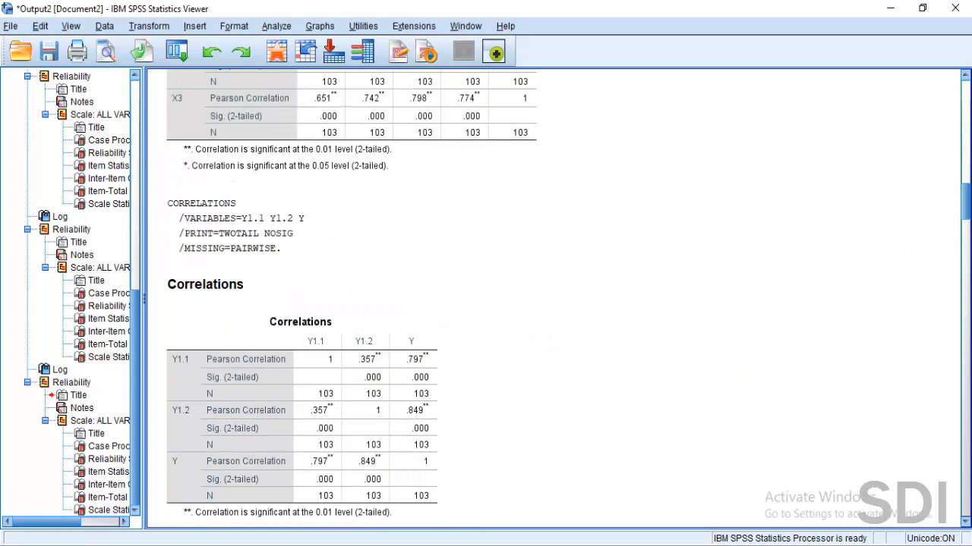
- Switch to File Explorer, open tabel_r from the PRAKTIKUM STATISTIK folder, and bring the r table up in Foxit Reader
left_click_drag(963, 191, 963, 110)
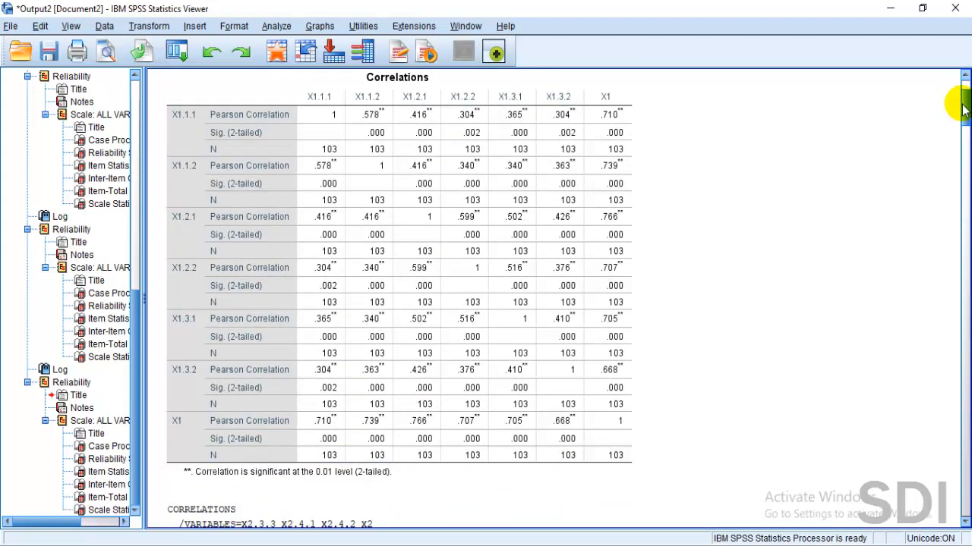
left_click(552, 320)
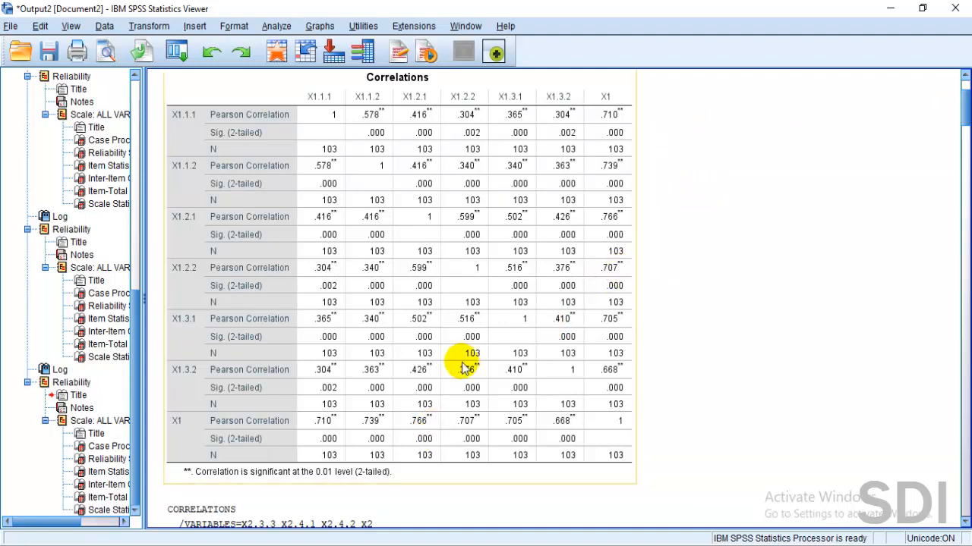
mouse_move(261, 541)
left_click(250, 463)
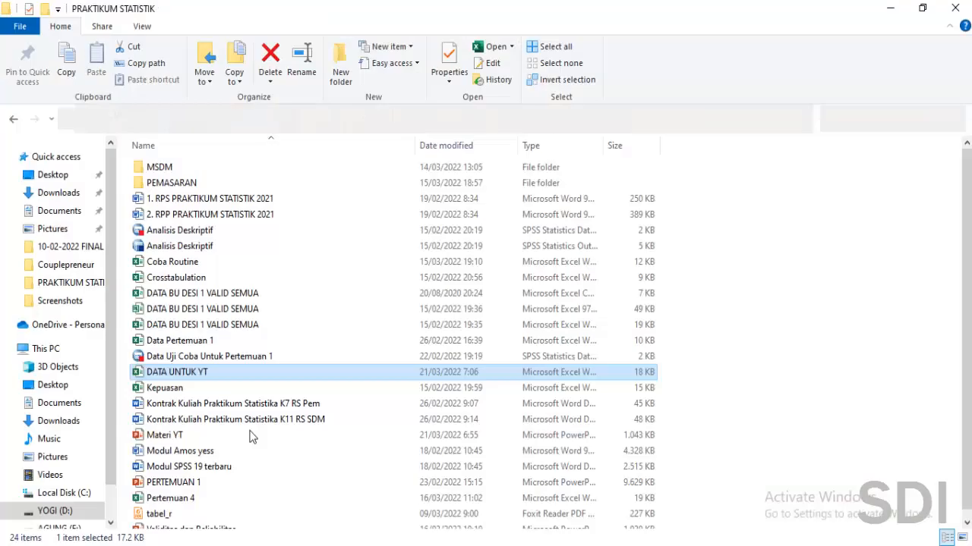
left_click(312, 514)
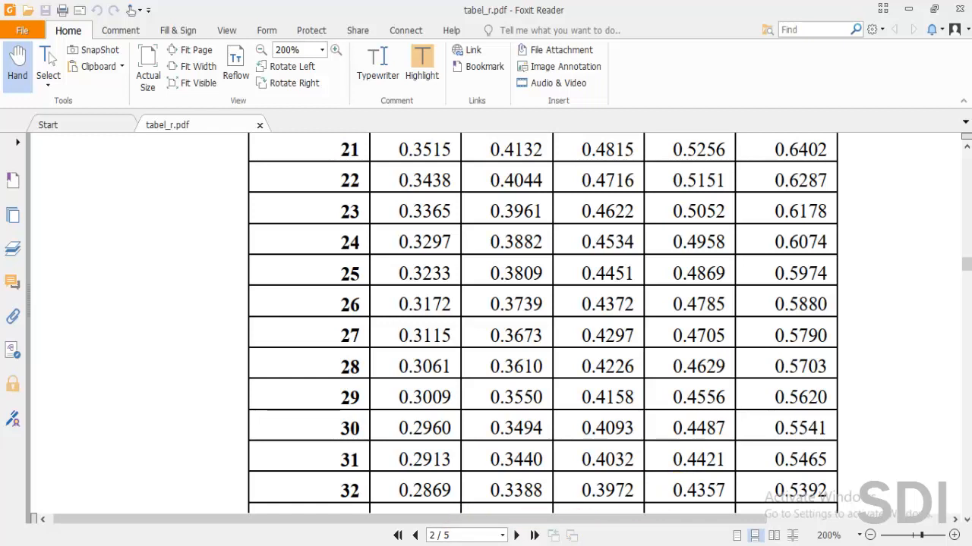
left_click(543, 491)
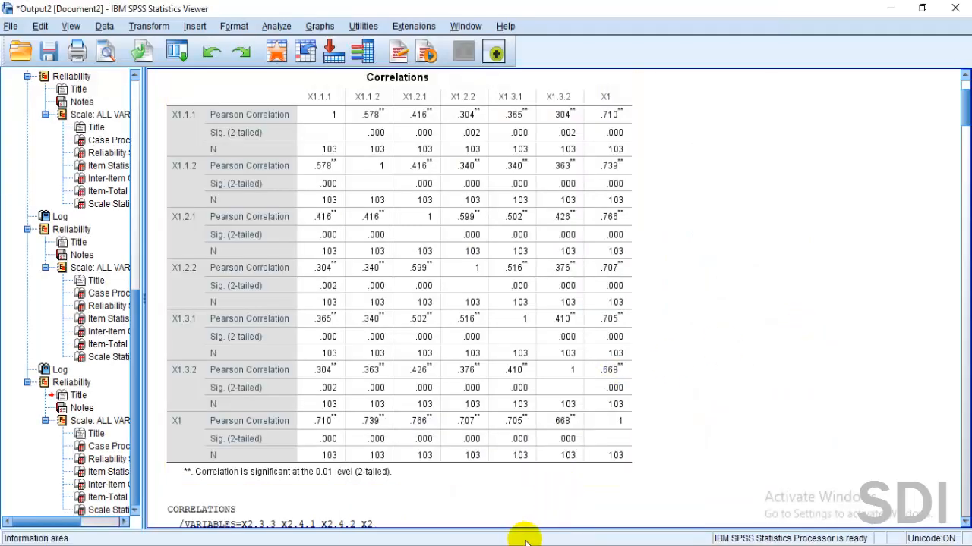
mouse_move(493, 545)
mouse_move(364, 545)
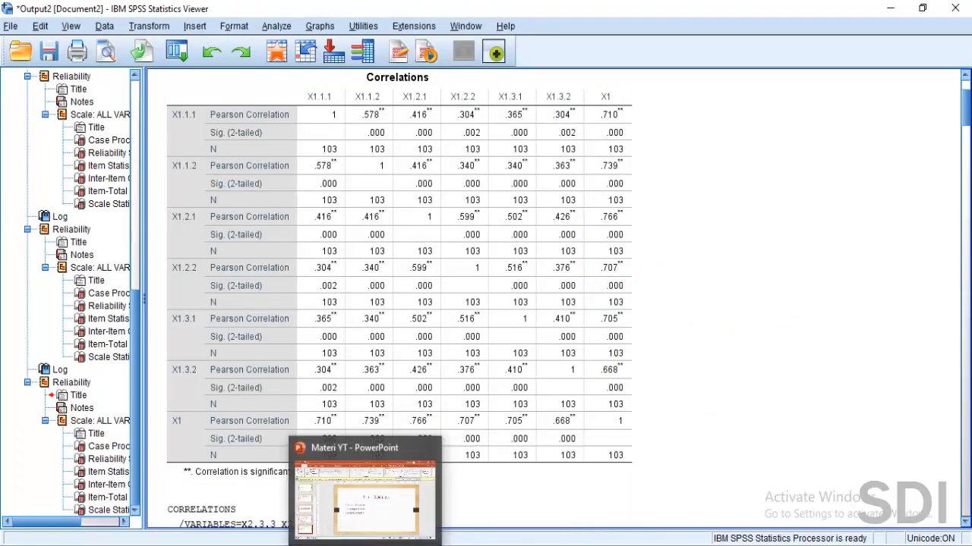
mouse_move(315, 545)
left_click(314, 507)
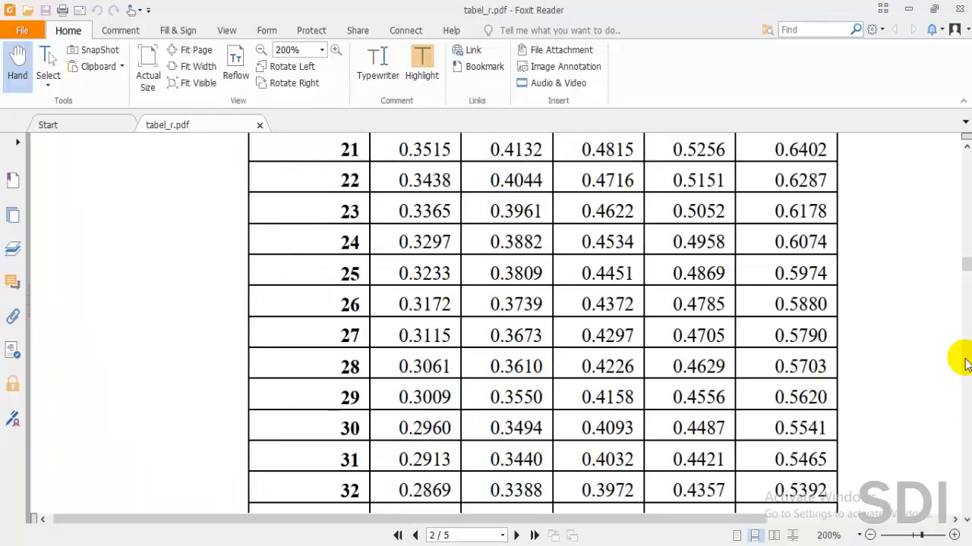
- Highlight the critical r value for df = 101 at the two-tailed 0.05 significance level in the r table
left_click_drag(966, 266, 961, 232)
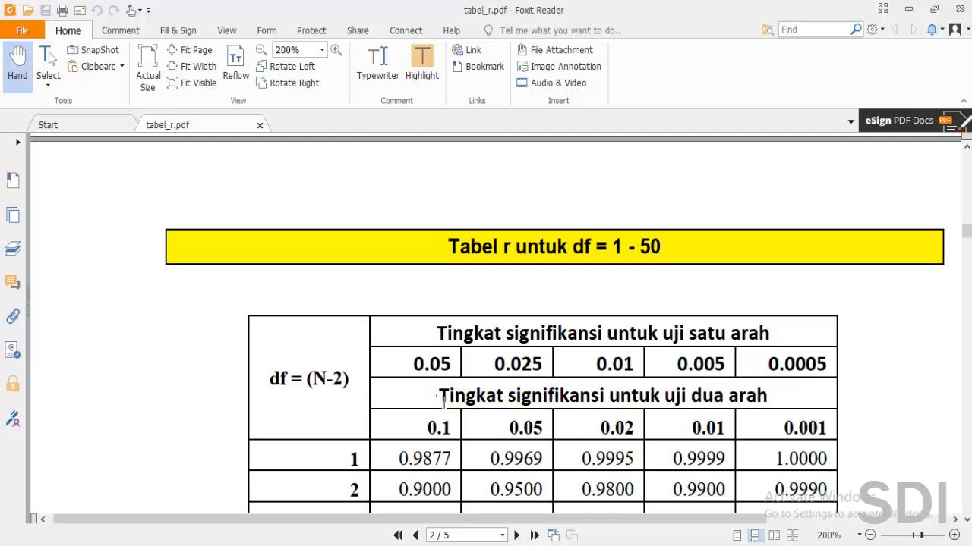
left_click_drag(432, 396, 797, 401)
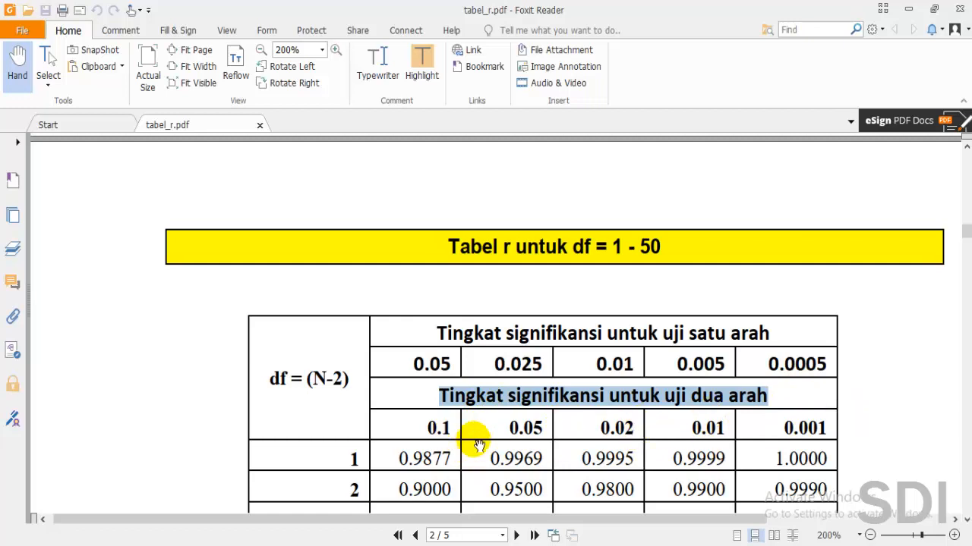
left_click_drag(503, 429, 526, 394)
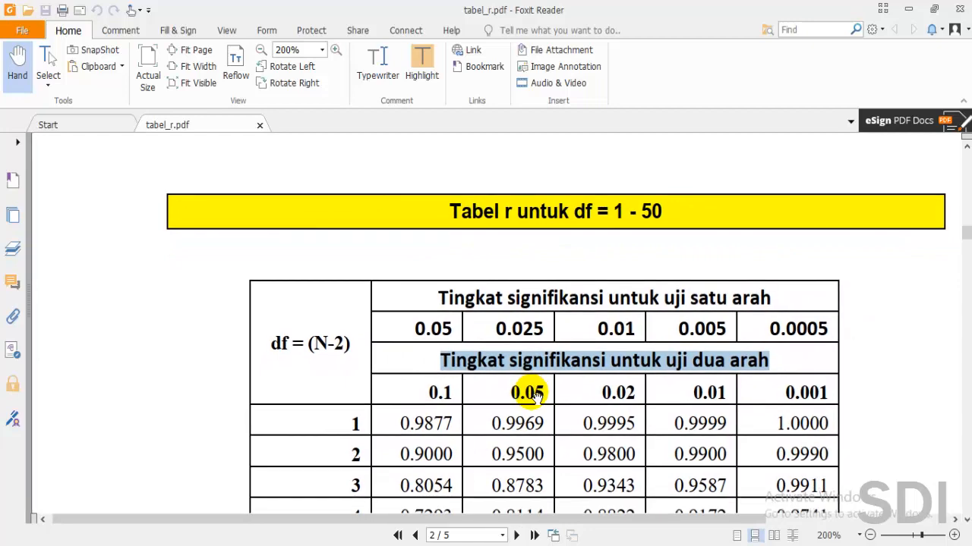
left_click(917, 300)
left_click_drag(966, 240, 928, 383)
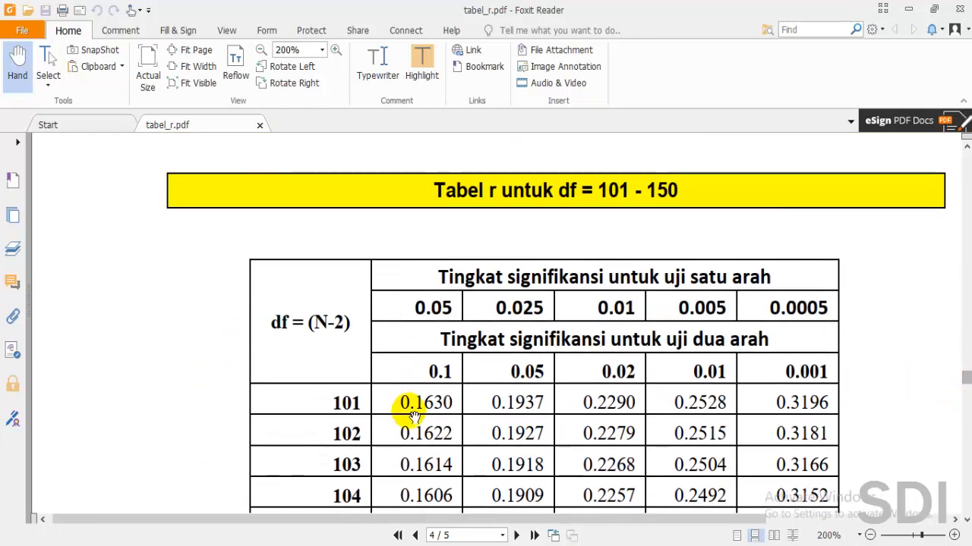
left_click_drag(491, 402, 559, 403)
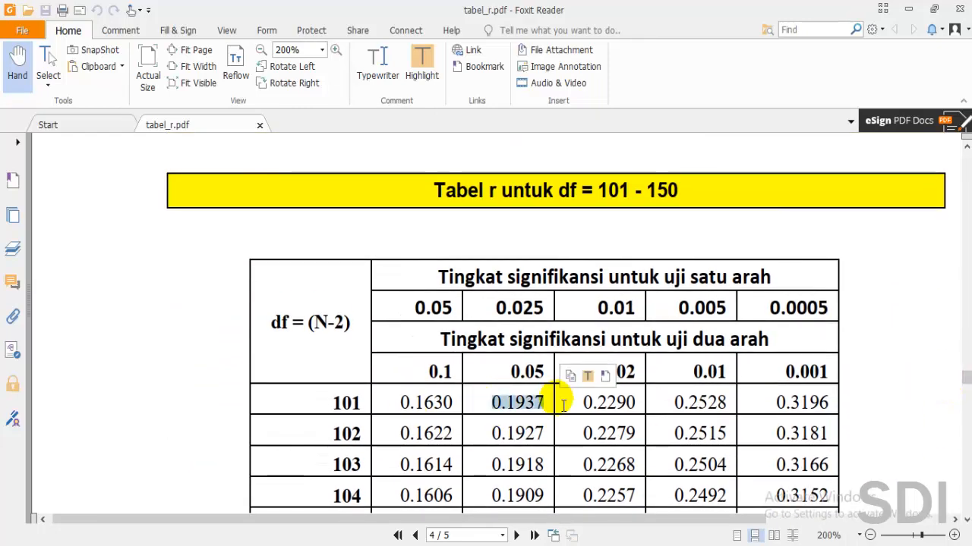
left_click(422, 58)
left_click(894, 355)
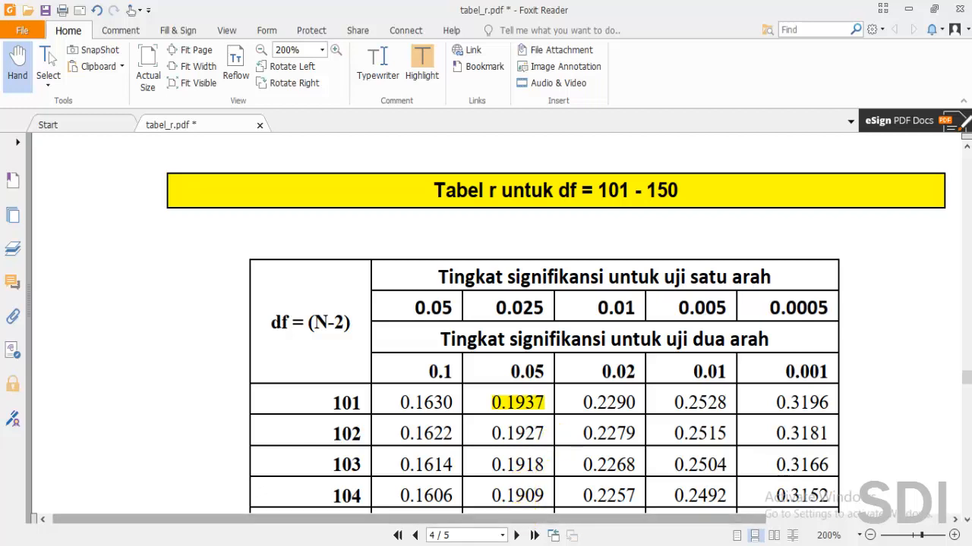
- Switch back to the SPSS output and compare the X1, X2, X3 and Y item-total Pearson correlations with the critical r of 0.1937
left_click(505, 545)
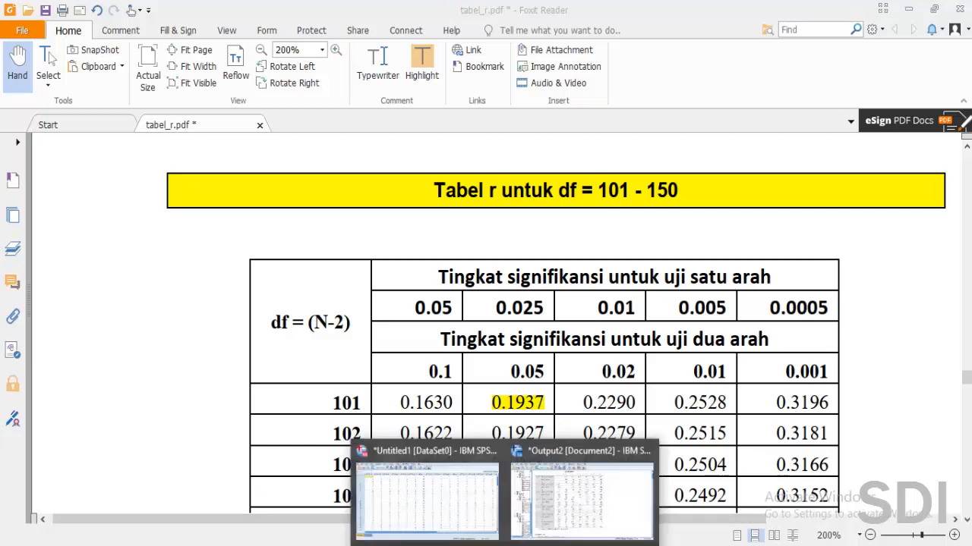
left_click(585, 516)
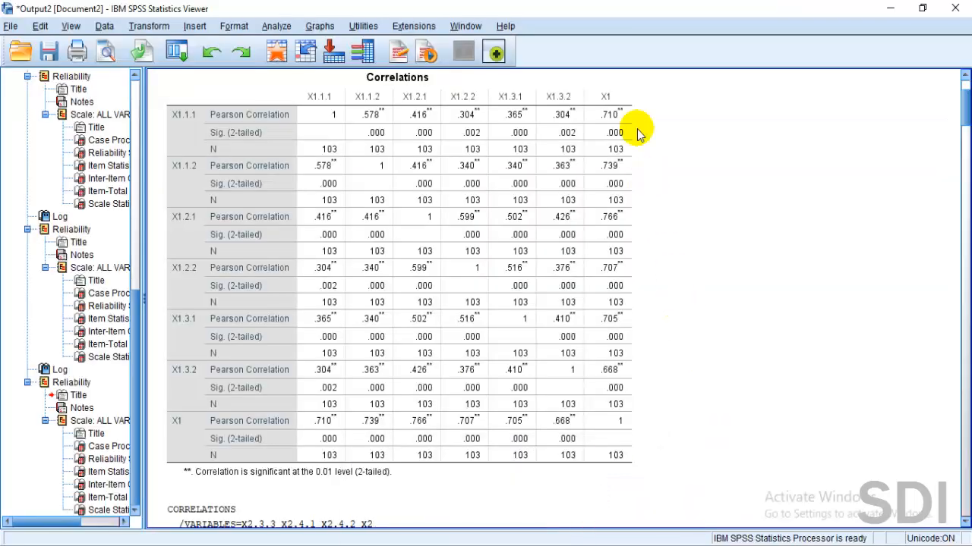
left_click(627, 106)
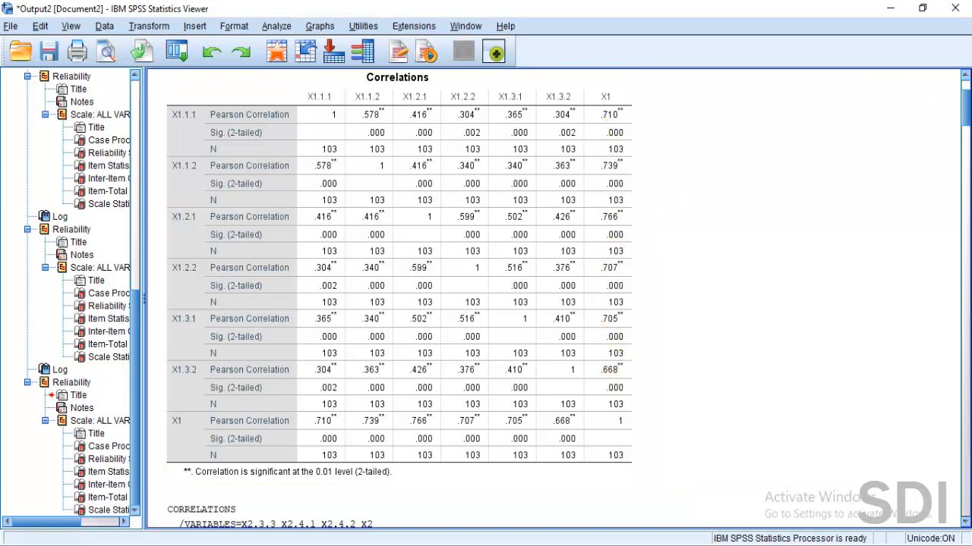
left_click_drag(966, 112, 964, 141)
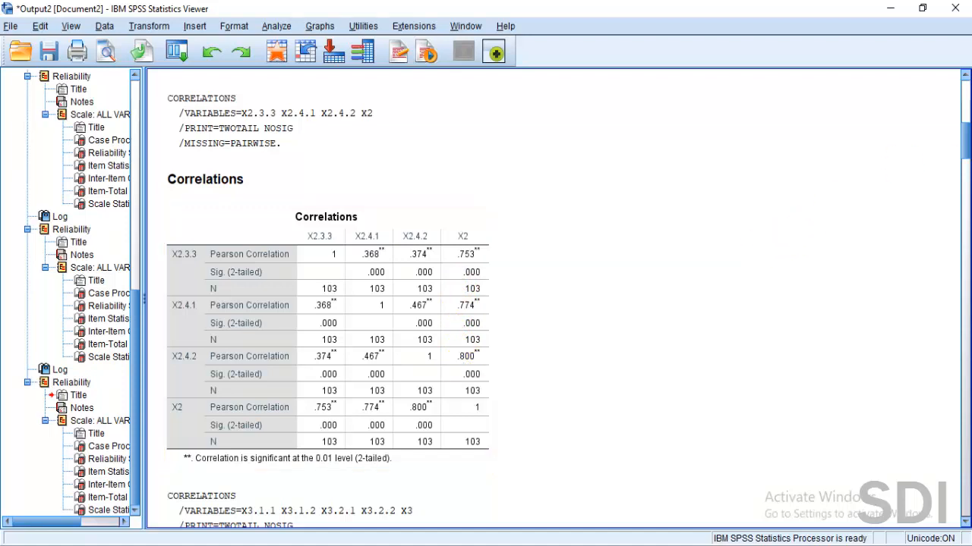
left_click_drag(962, 134, 961, 174)
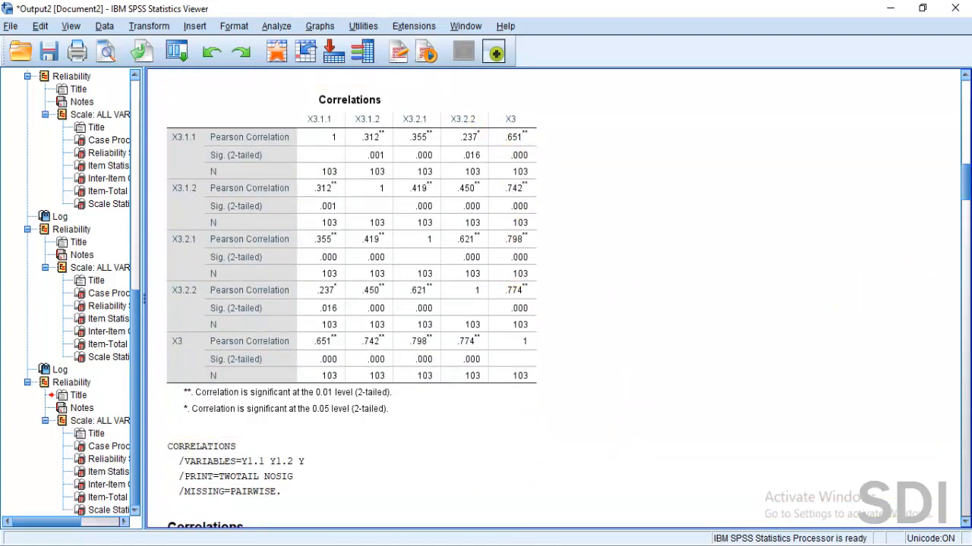
left_click_drag(964, 182, 964, 214)
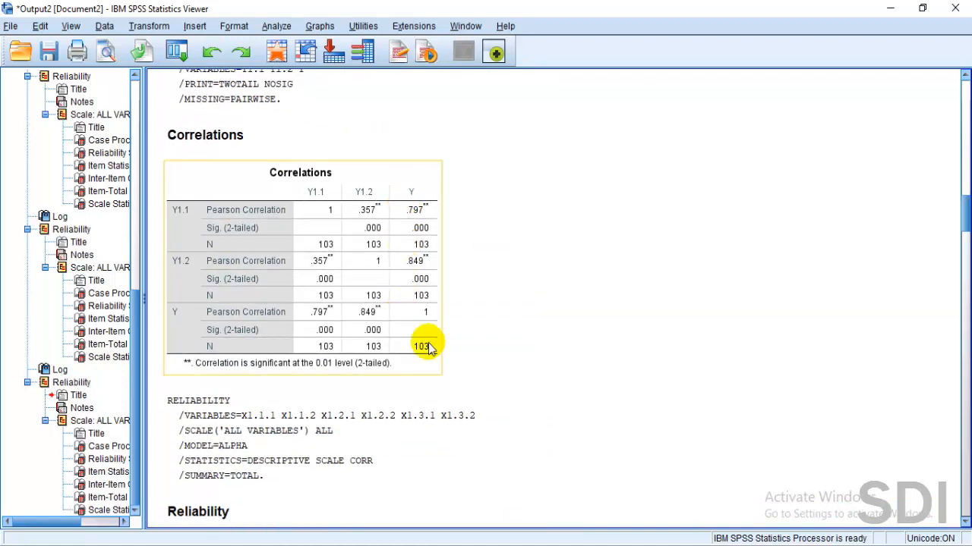
- Examine the two-tailed significance values between the items and their totals in the X1, X2 and X3 correlation tables
left_click_drag(964, 218, 956, 108)
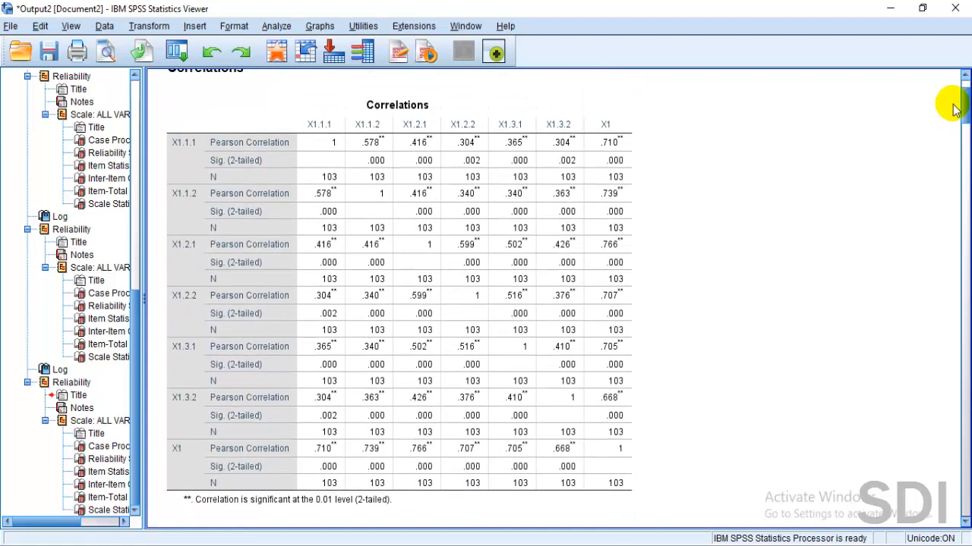
left_click(469, 196)
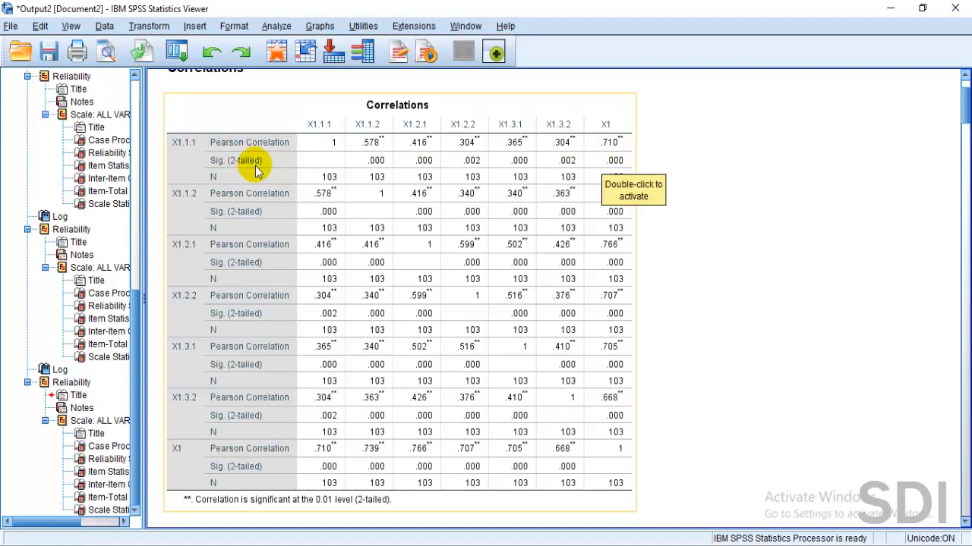
left_click(744, 278)
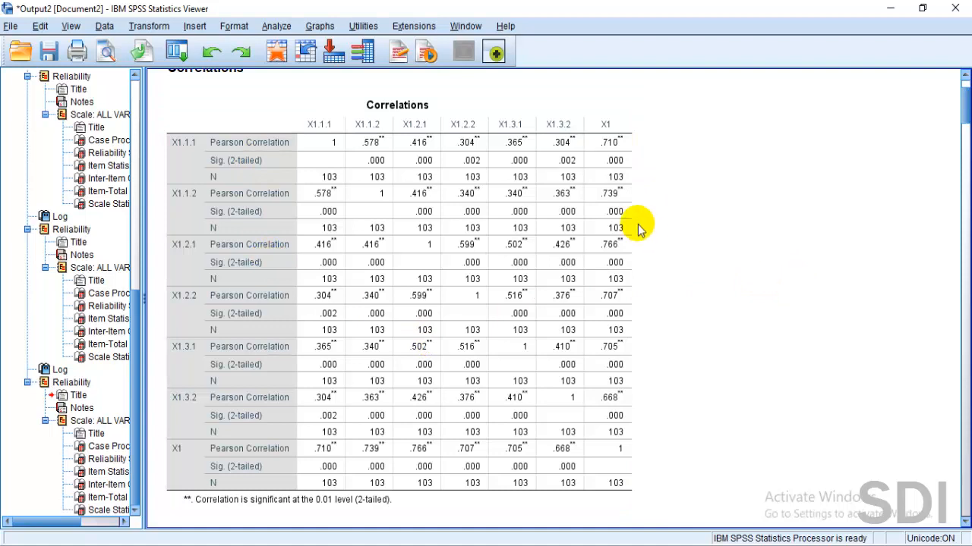
left_click(614, 164)
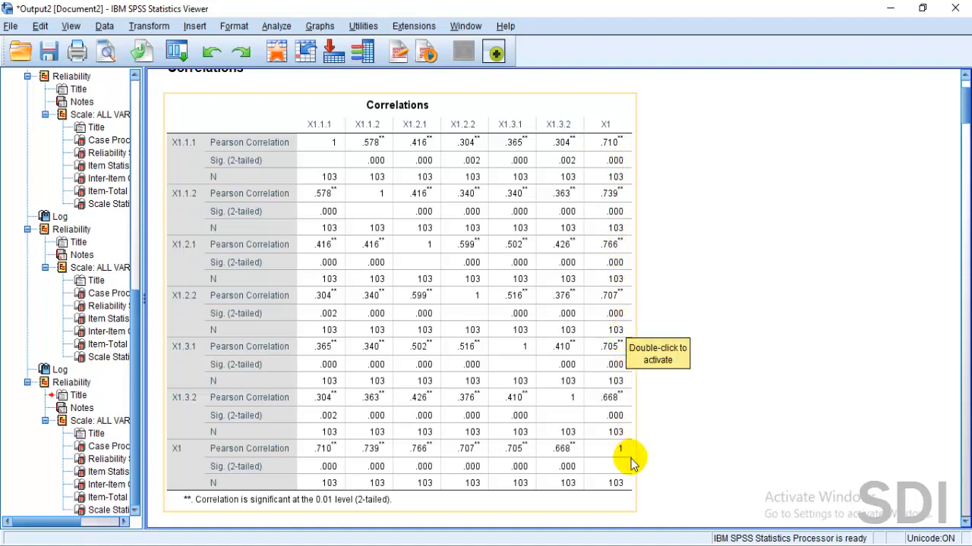
left_click_drag(961, 82, 964, 148)
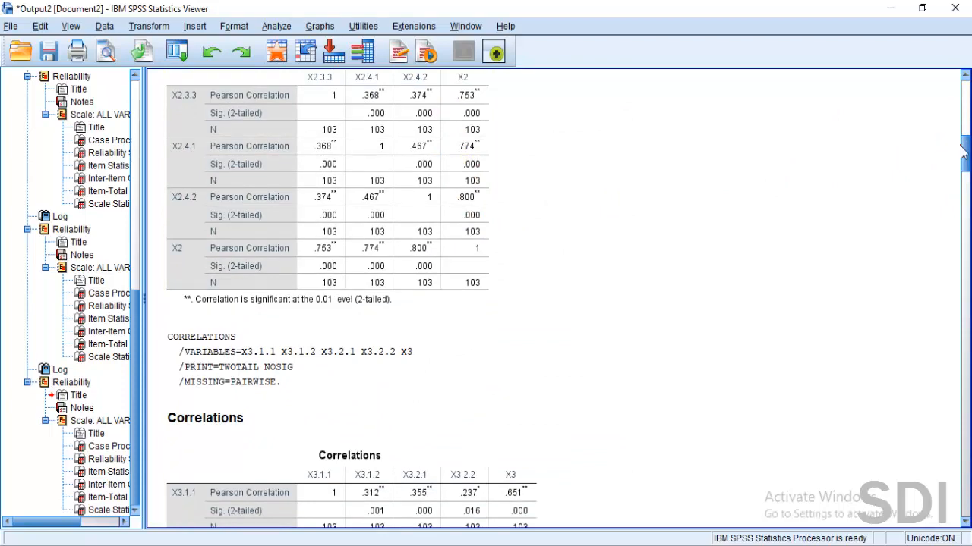
left_click_drag(963, 150, 953, 168)
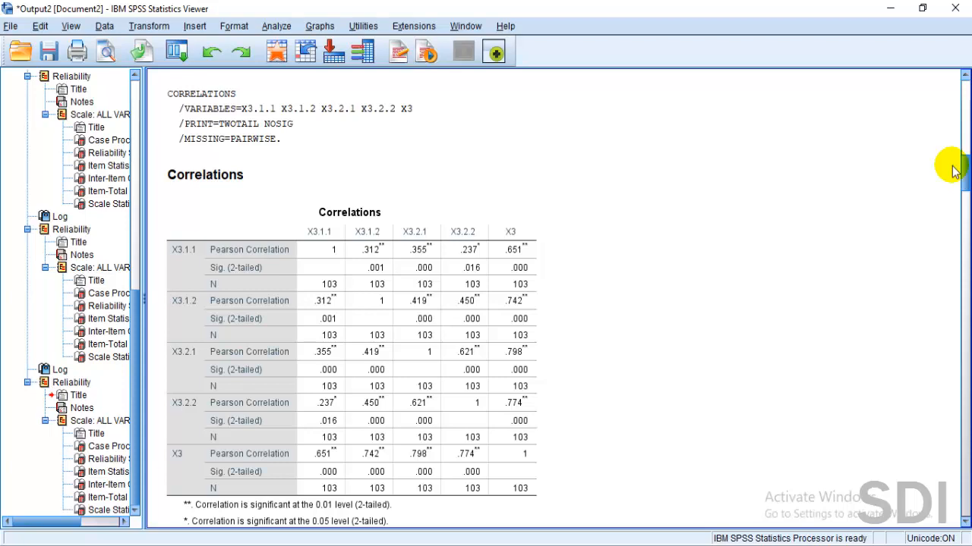
- Examine the corrected item-total correlations in the Item-Total Statistics tables for X1, X2, X3 and Y
left_click_drag(954, 170, 952, 240)
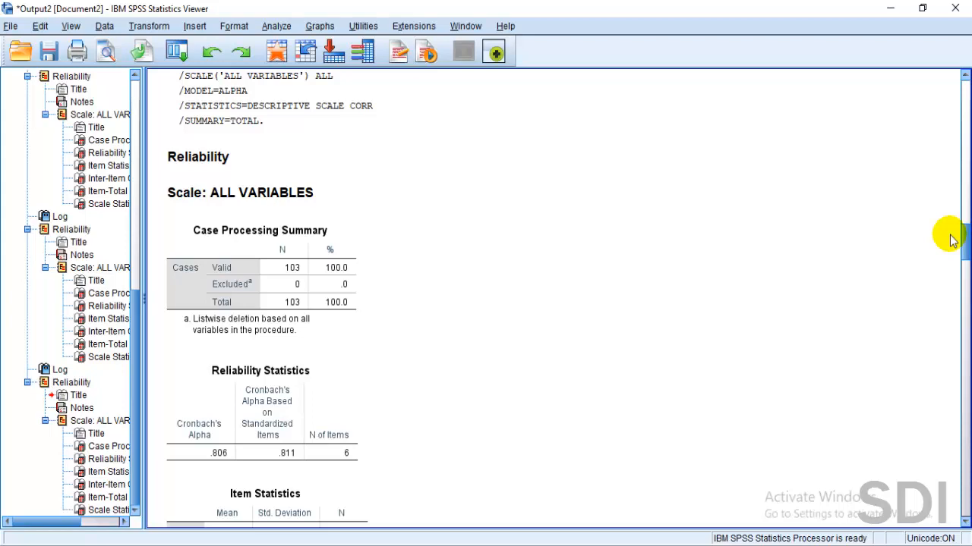
left_click_drag(951, 240, 952, 288)
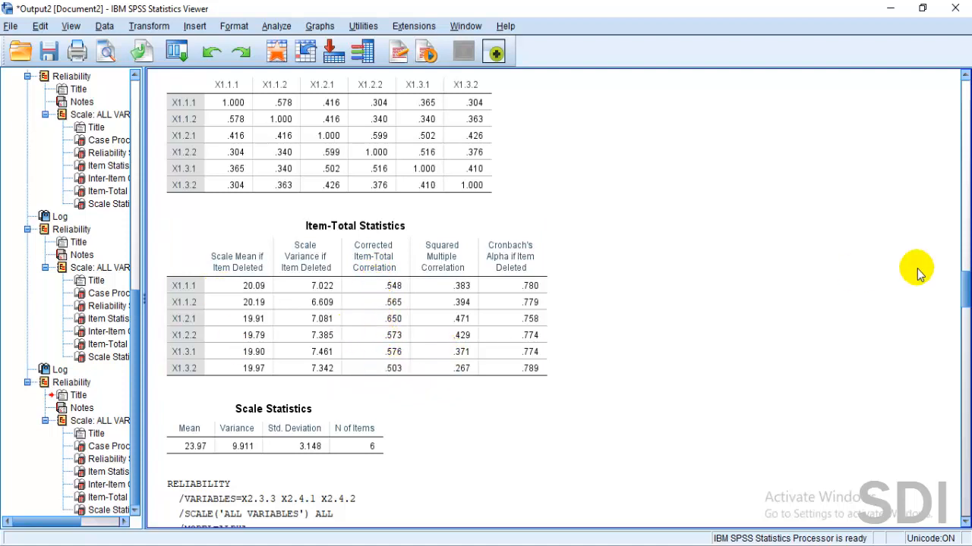
left_click_drag(967, 285, 964, 357)
left_click(372, 325)
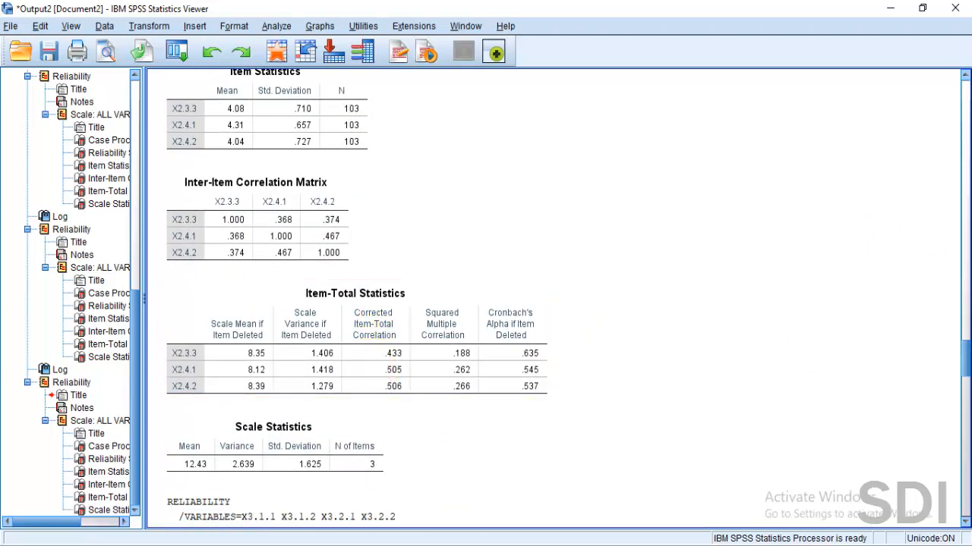
left_click_drag(963, 351, 960, 432)
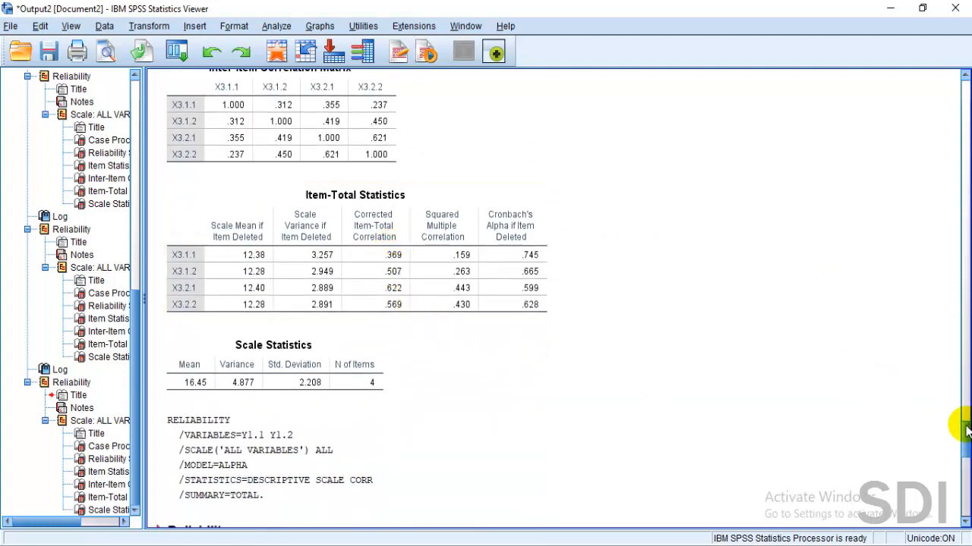
left_click_drag(969, 423, 964, 505)
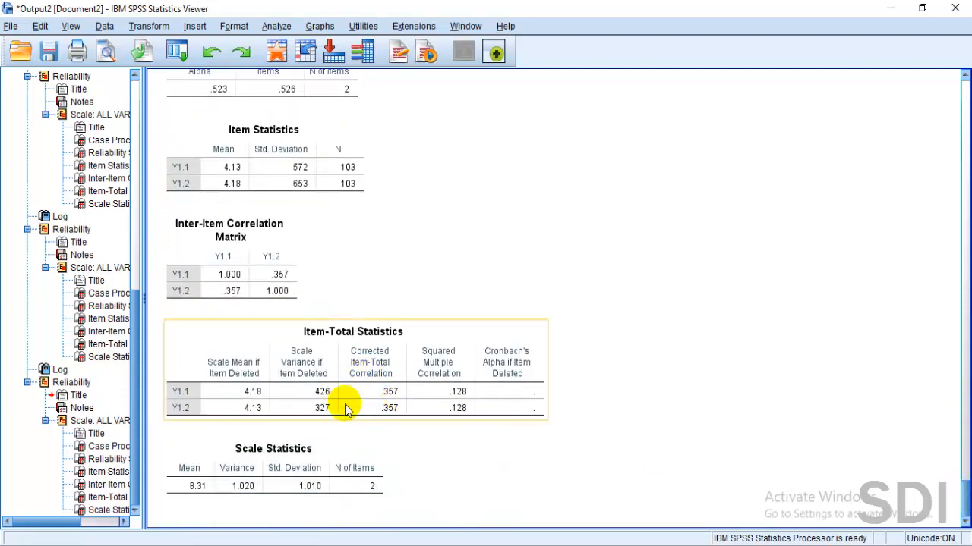
- Review Cronbach's alpha in the Reliability Statistics tables for X1, X2, X3 and Y
left_click_drag(964, 490, 916, 233)
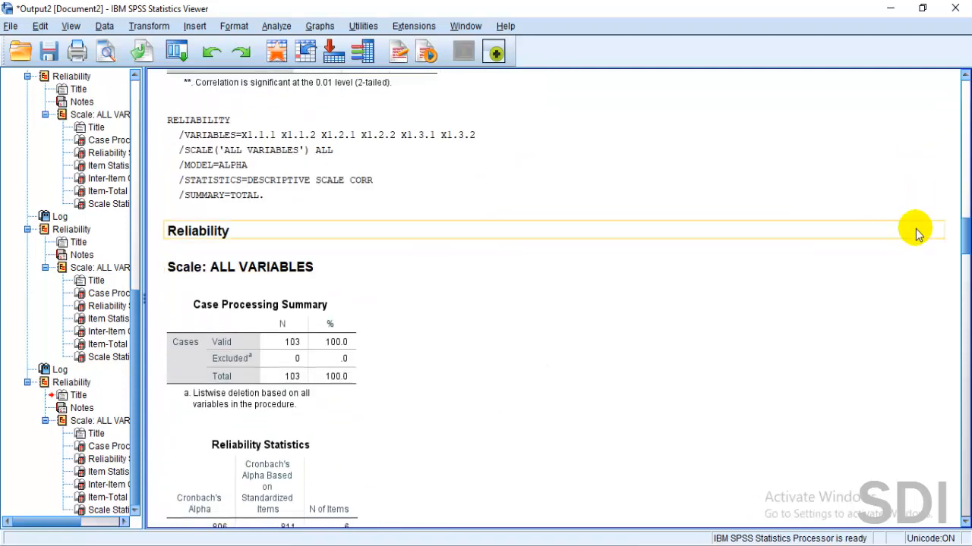
scroll(916, 234, "down", 3)
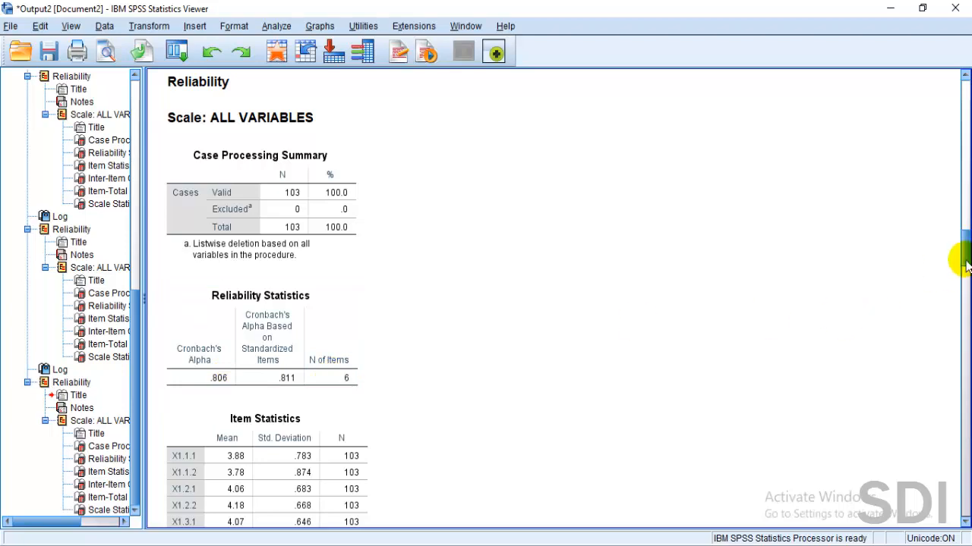
left_click_drag(965, 248, 961, 348)
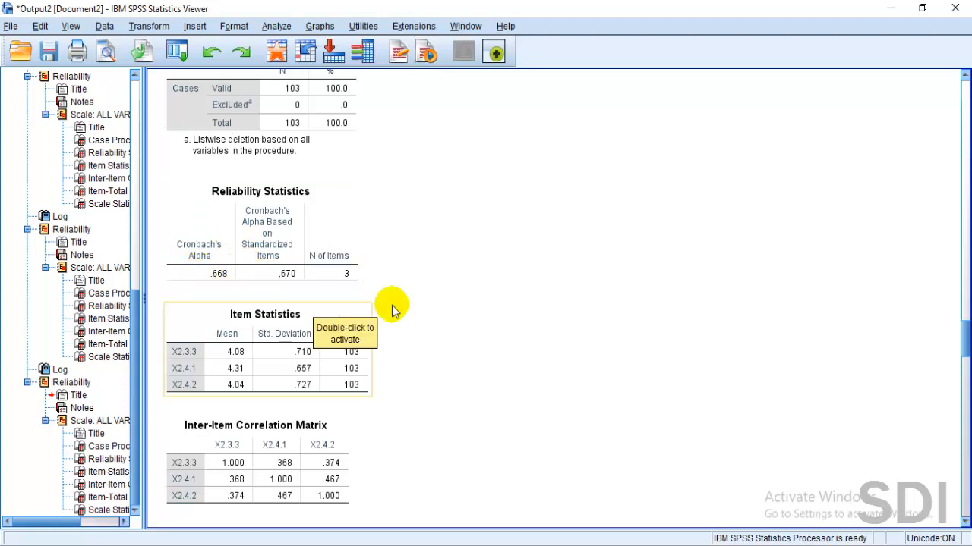
left_click_drag(967, 338, 962, 401)
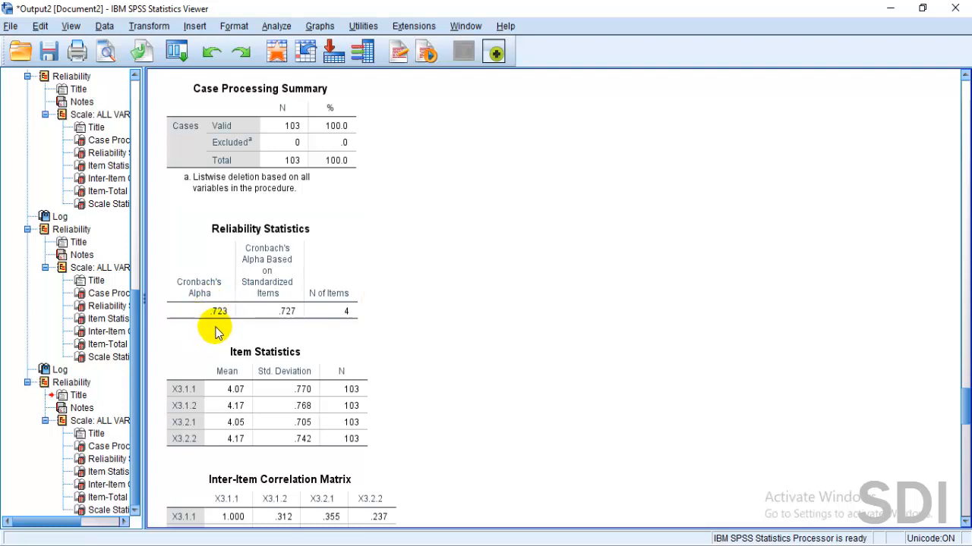
left_click_drag(968, 407, 967, 466)
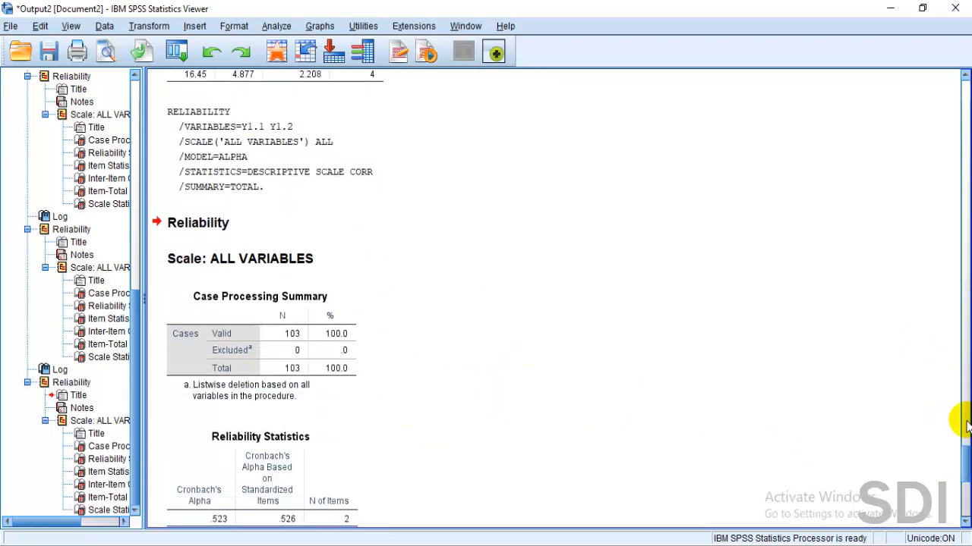
left_click_drag(966, 467, 966, 497)
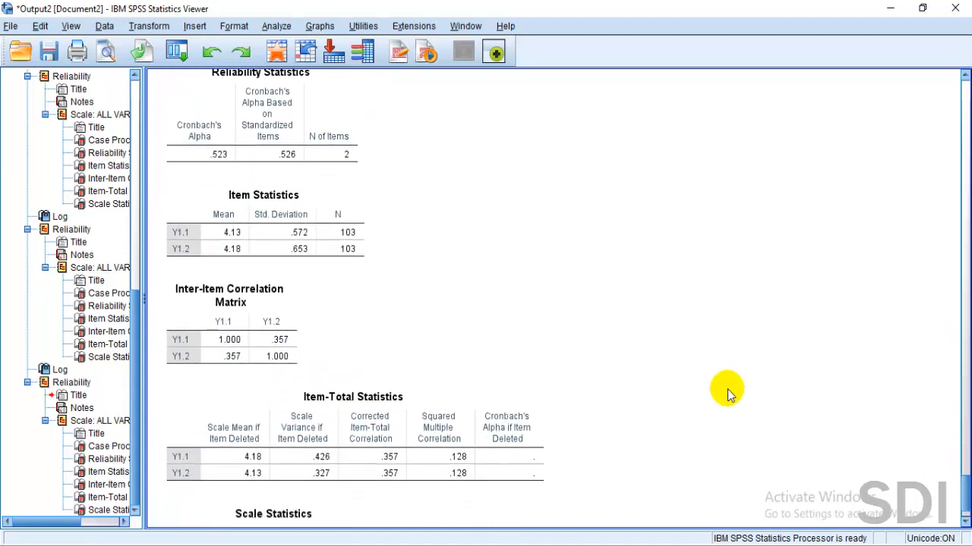
left_click(217, 158)
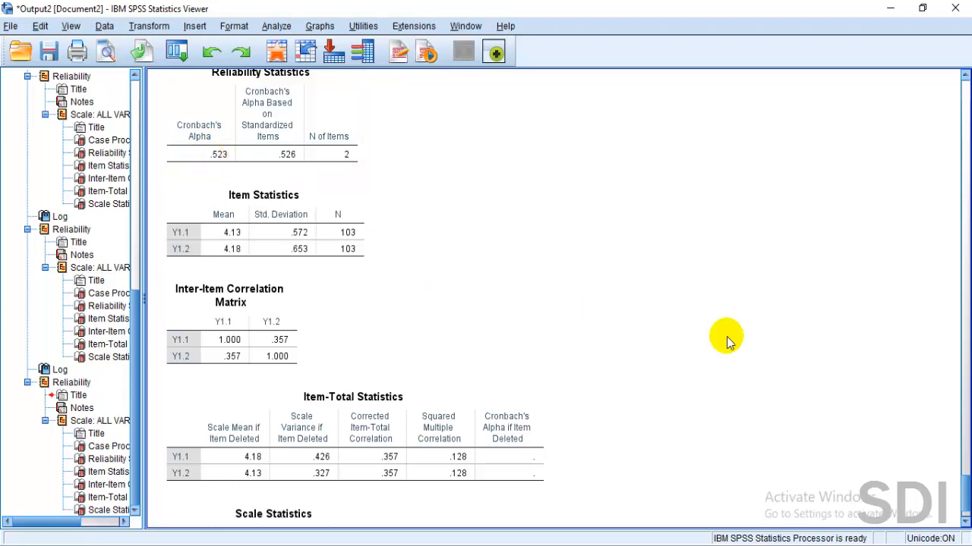
left_click_drag(963, 494, 941, 528)
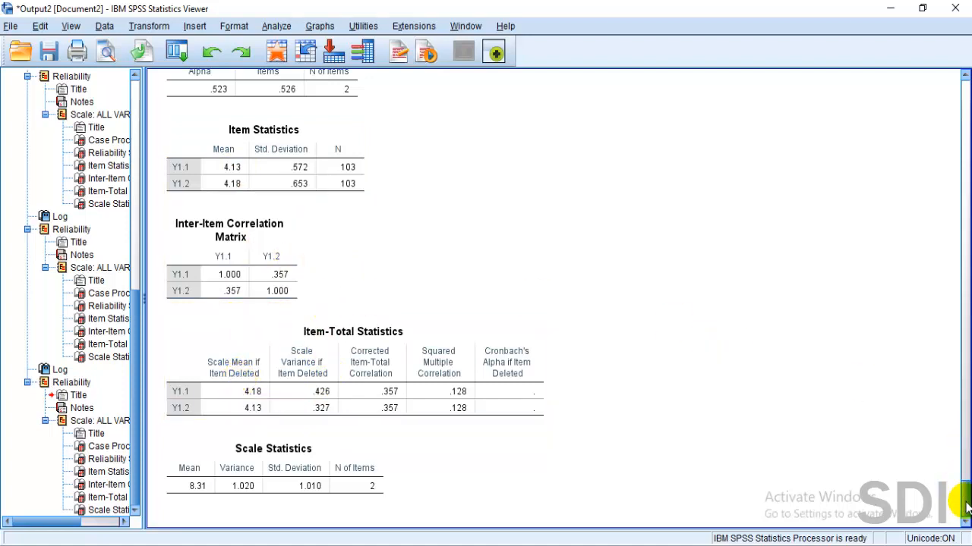
scroll(964, 484, "up", 5)
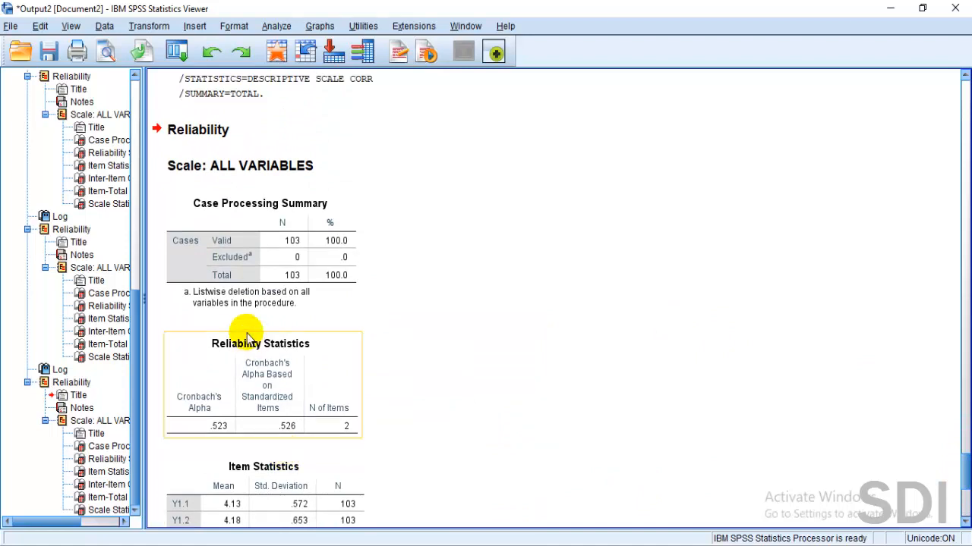